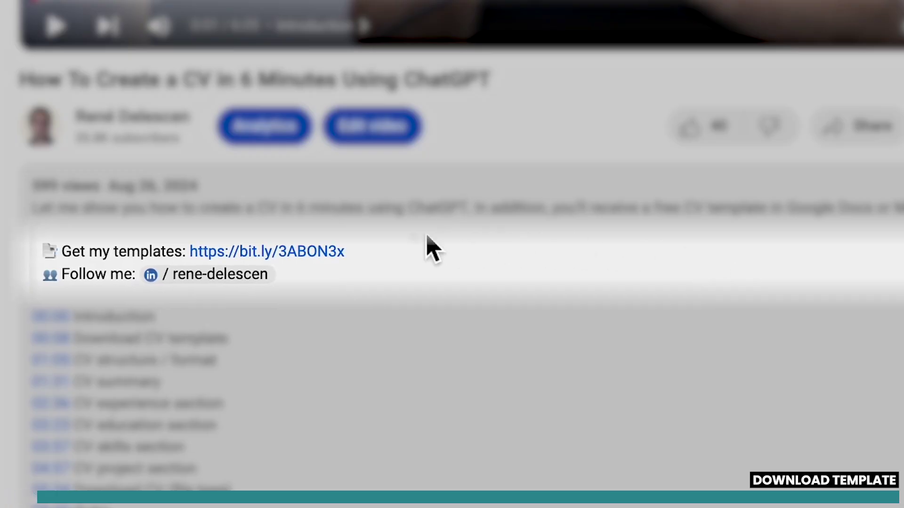
# Open the Free Resume Templates product page on Gumroad and browse its preview images.
pyautogui.click(330, 256)
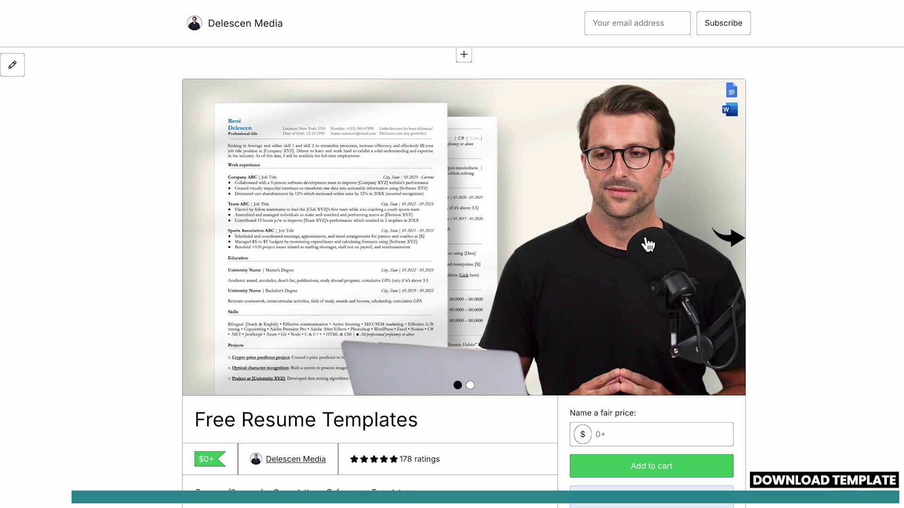
pyautogui.click(734, 245)
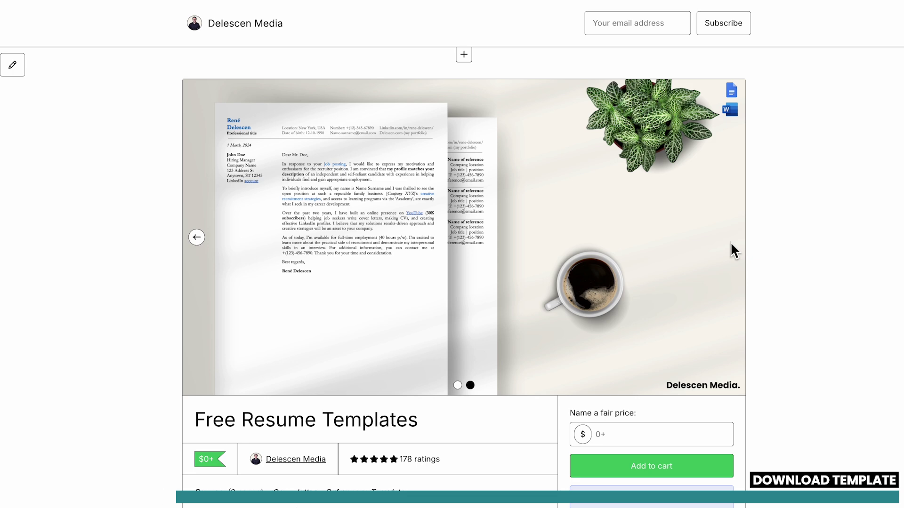
pyautogui.scroll(-3, 731, 245)
# Check out the templates at a $0 price, skip the extra offer, and open them.
pyautogui.click(675, 310)
pyautogui.click(672, 347)
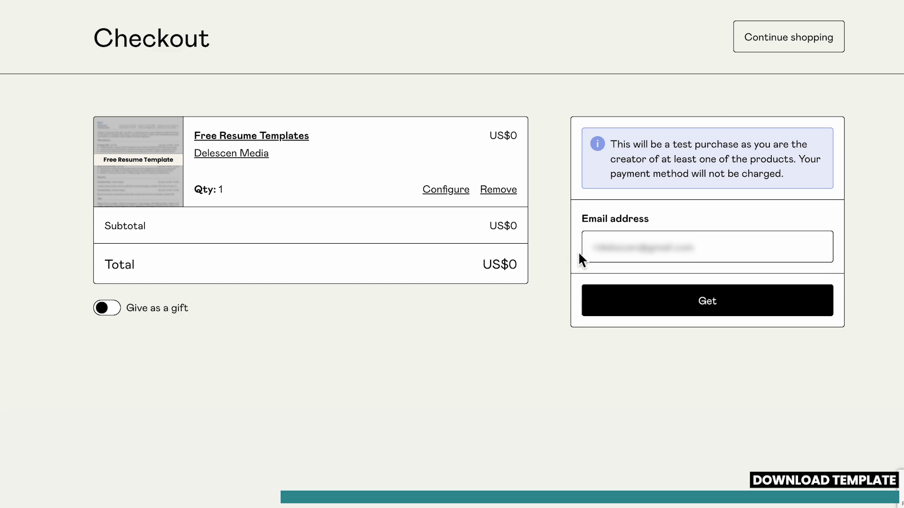
pyautogui.click(610, 313)
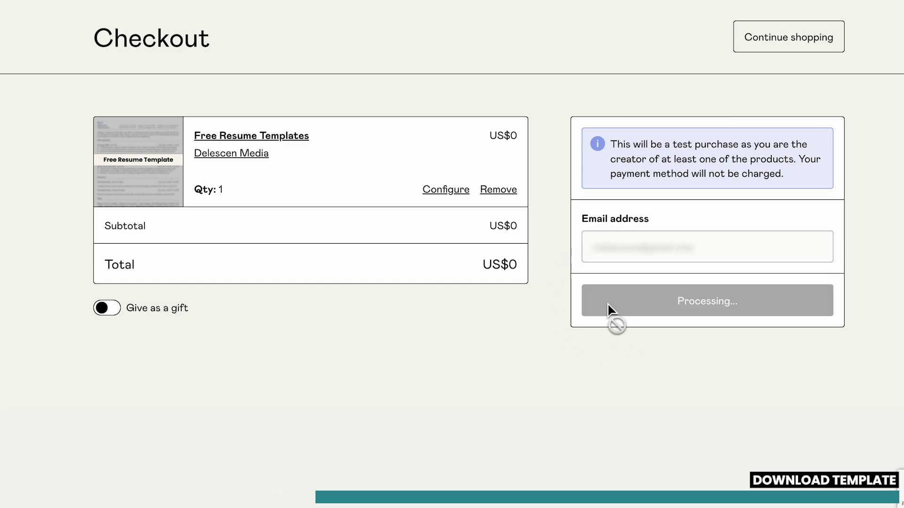
pyautogui.click(426, 338)
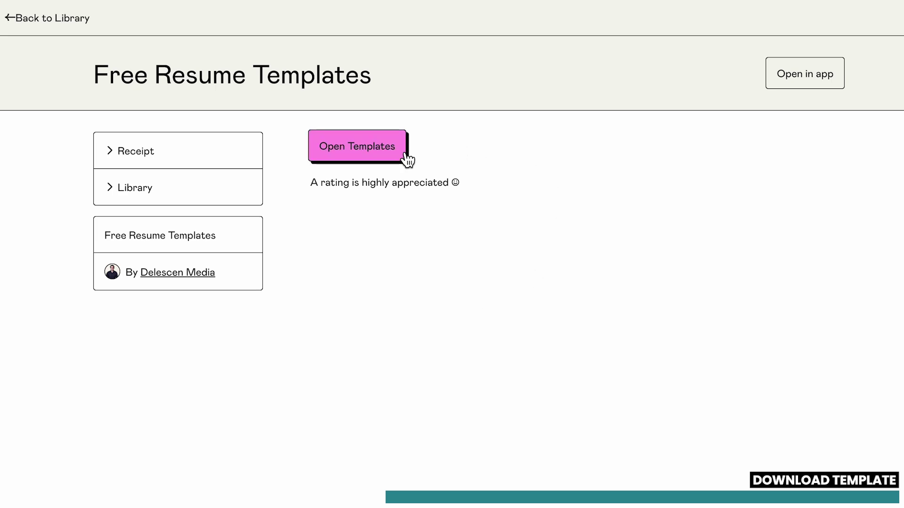
pyautogui.click(404, 157)
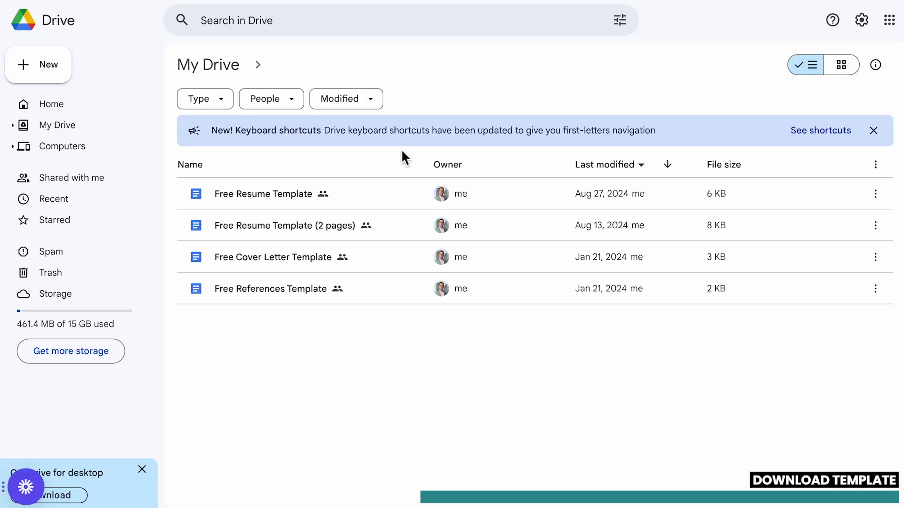
# Open the Free Resume Template document from Drive and switch to a different Google account.
pyautogui.doubleClick(300, 191)
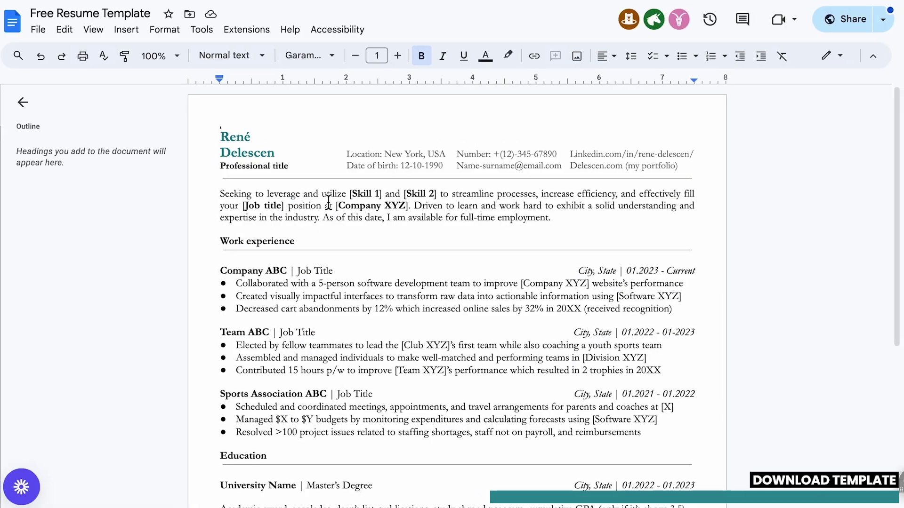
pyautogui.click(882, 21)
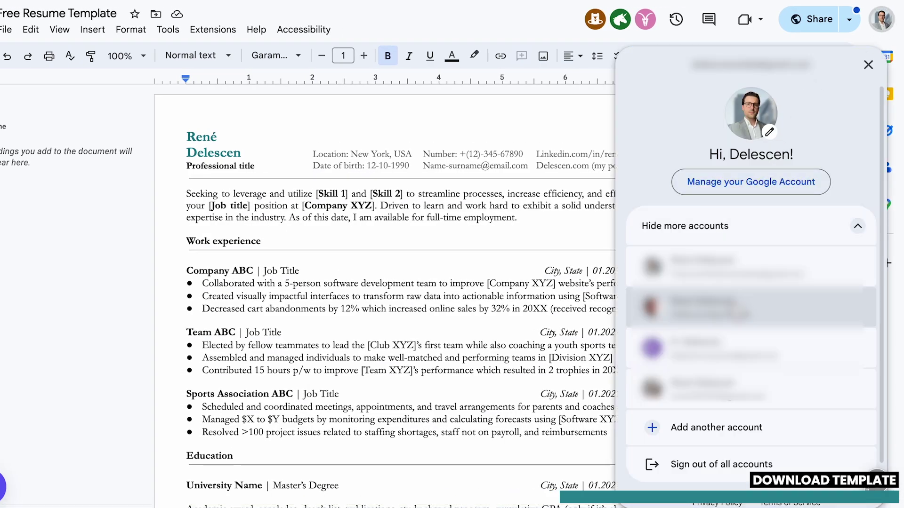
pyautogui.click(772, 311)
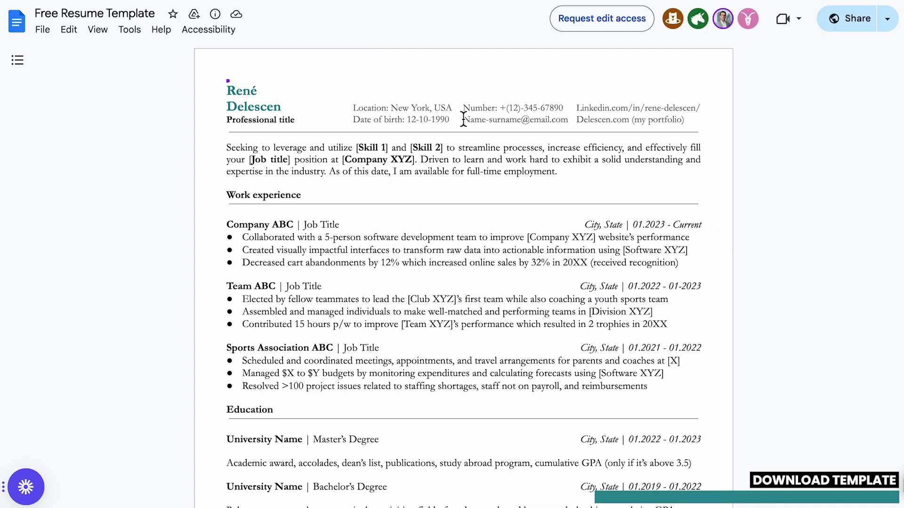
pyautogui.click(42, 29)
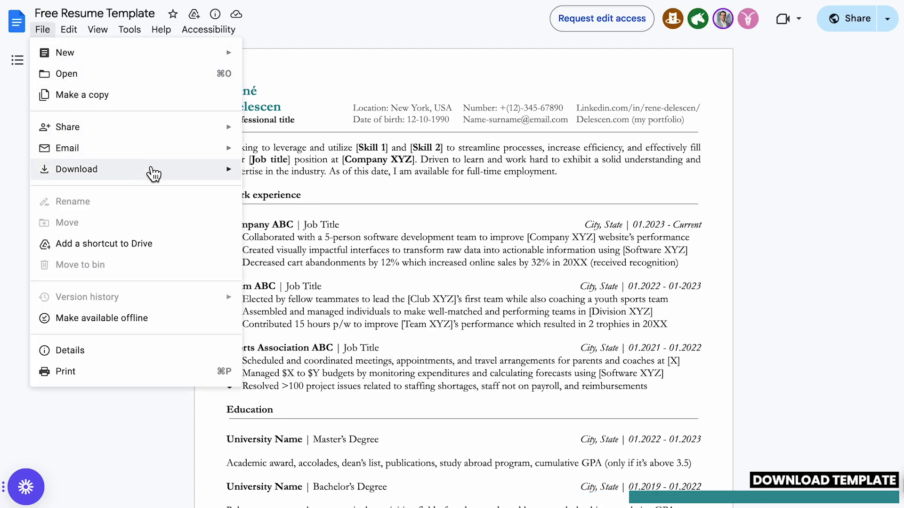
# Copy the template into My Drive under the name 'Perplexity Resume'.
pyautogui.moveTo(151, 170)
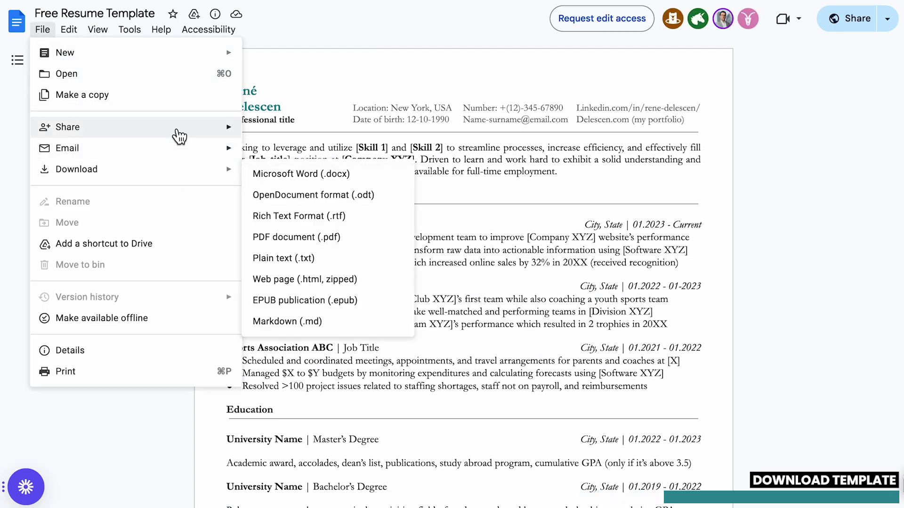
pyautogui.click(177, 98)
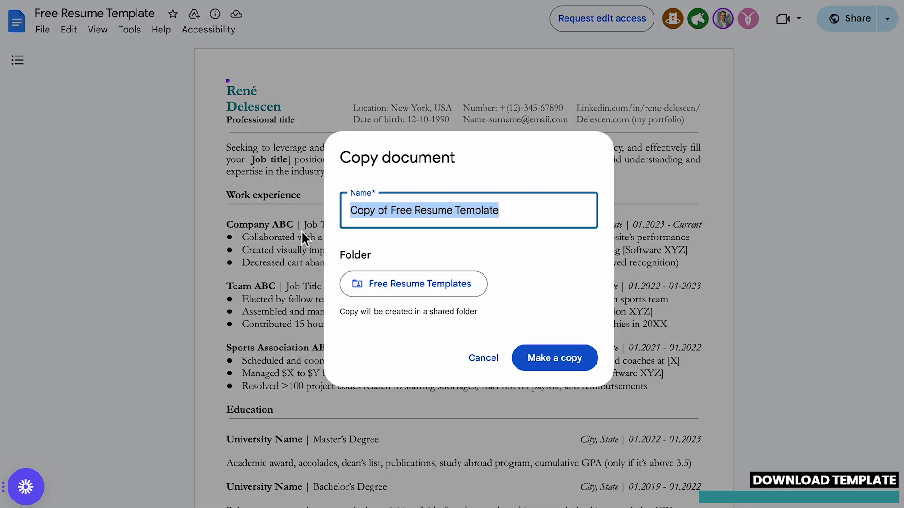
pyautogui.click(409, 284)
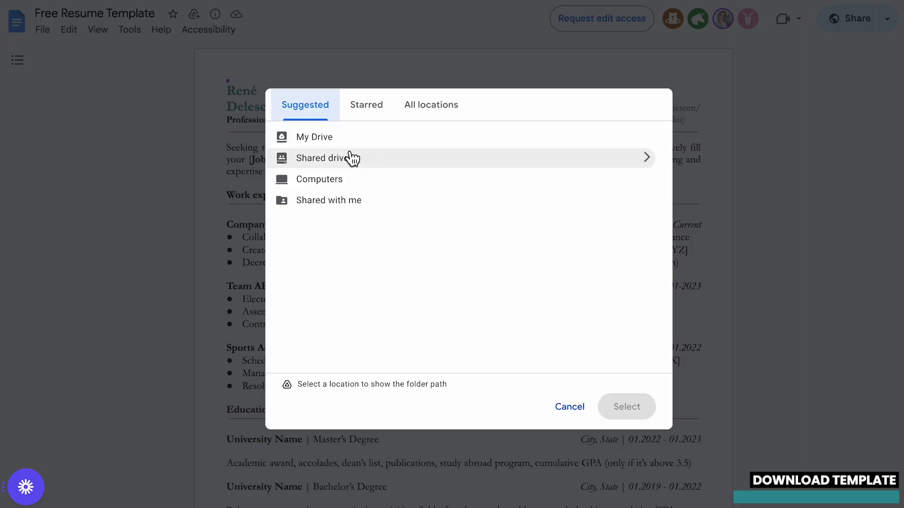
pyautogui.click(345, 142)
pyautogui.click(612, 138)
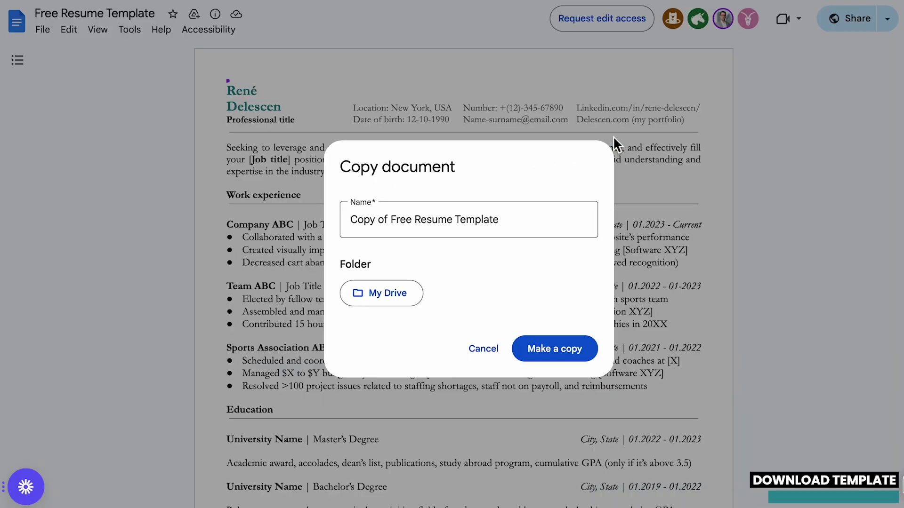
pyautogui.click(541, 216)
pyautogui.hotkey('ctrl', 'a')
pyautogui.write('Pe')
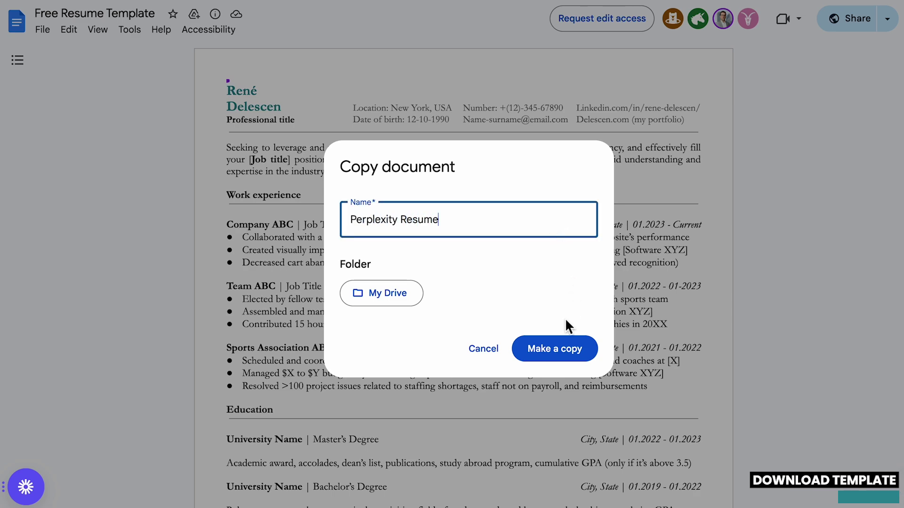
pyautogui.click(561, 351)
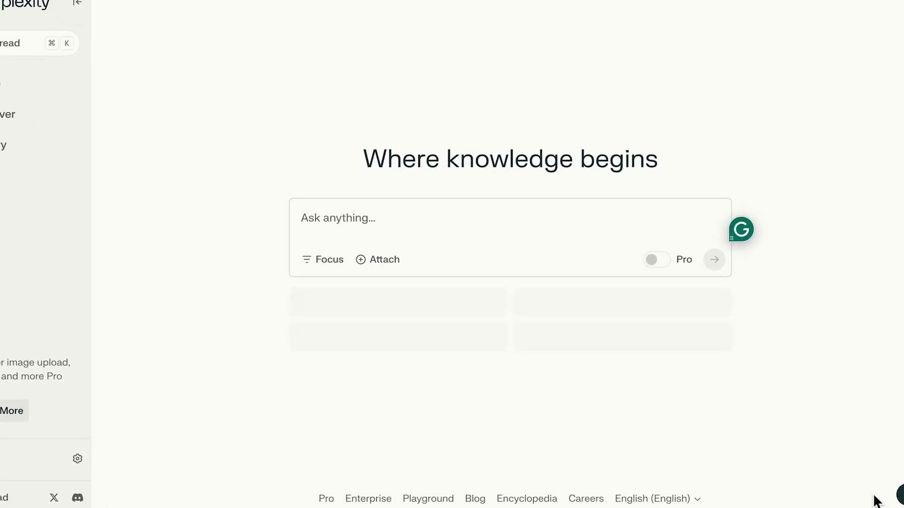
# Ask Perplexity 'What is the best resume structure?' and scroll through the answer.
pyautogui.write('What is the best resume structure?')
pyautogui.press('Return')
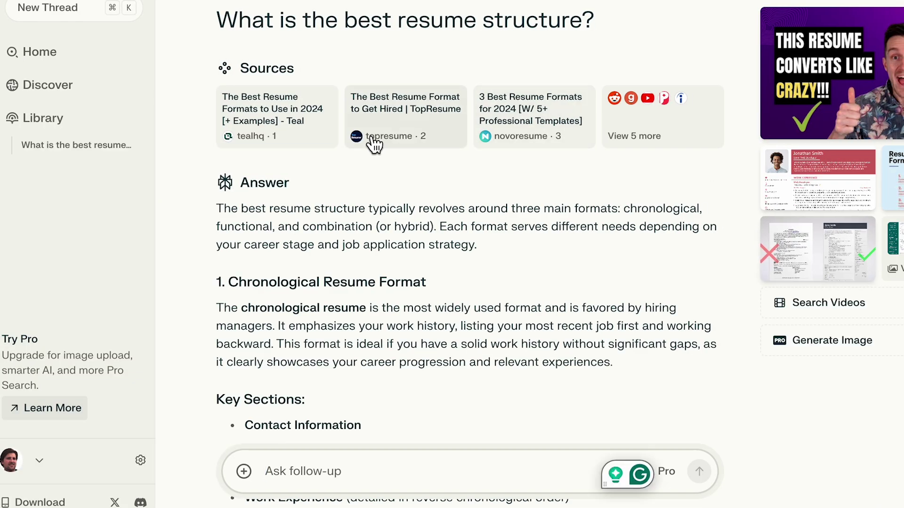
pyautogui.scroll(-15, 664, 127)
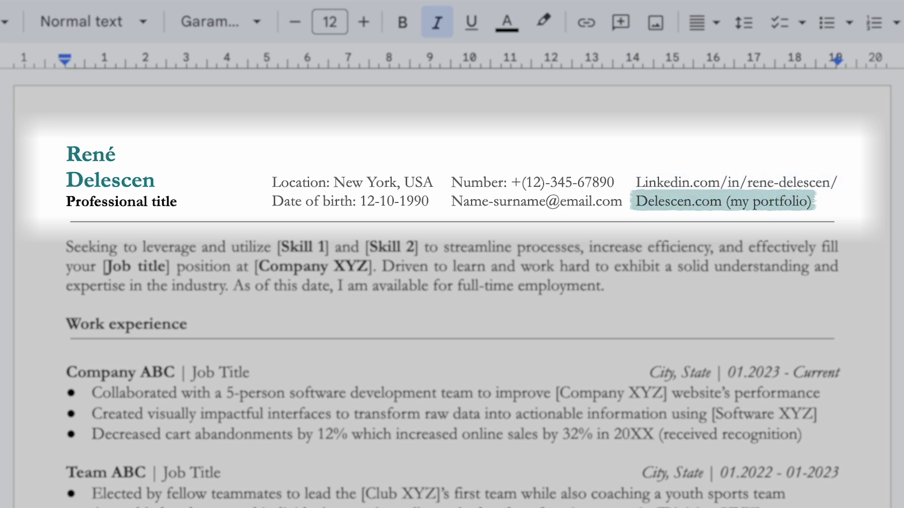
# Change 'New York' to 'New Amsterdam' in the Location line, undoing an accidental column-width change.
pyautogui.doubleClick(381, 182)
pyautogui.write('Amsterdam')
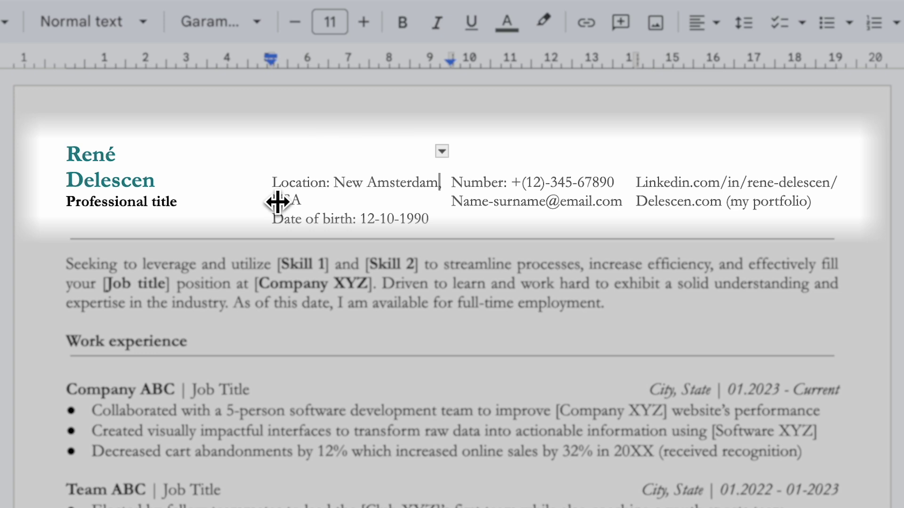
pyautogui.moveTo(276, 201); pyautogui.dragTo(242, 200)
pyautogui.hotkey('ctrl', 'z')
pyautogui.hotkey('ctrl', 'z')
pyautogui.hotkey('ctrl', 'z')
pyautogui.hotkey('ctrl', 'z')
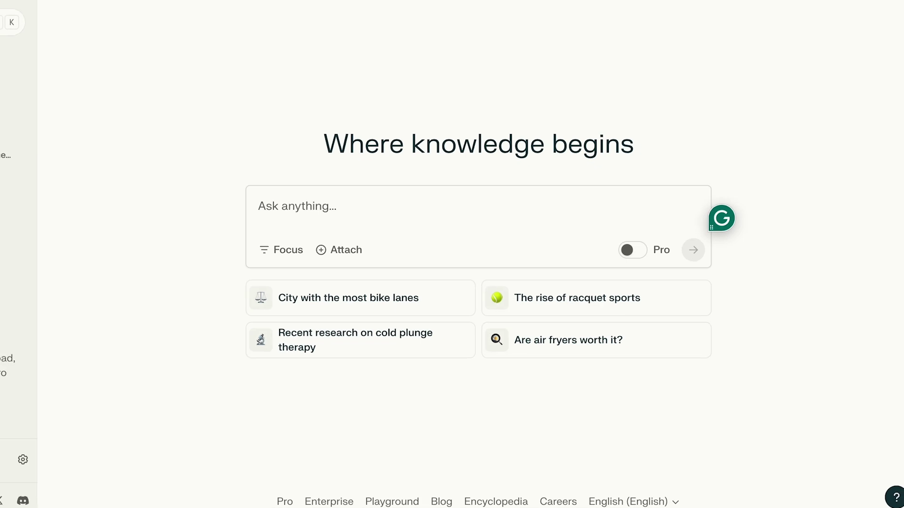
# Ask whether to include a resume summary, then when to include one based on individual circumstances.
pyautogui.write('Should I include a resume summary section?')
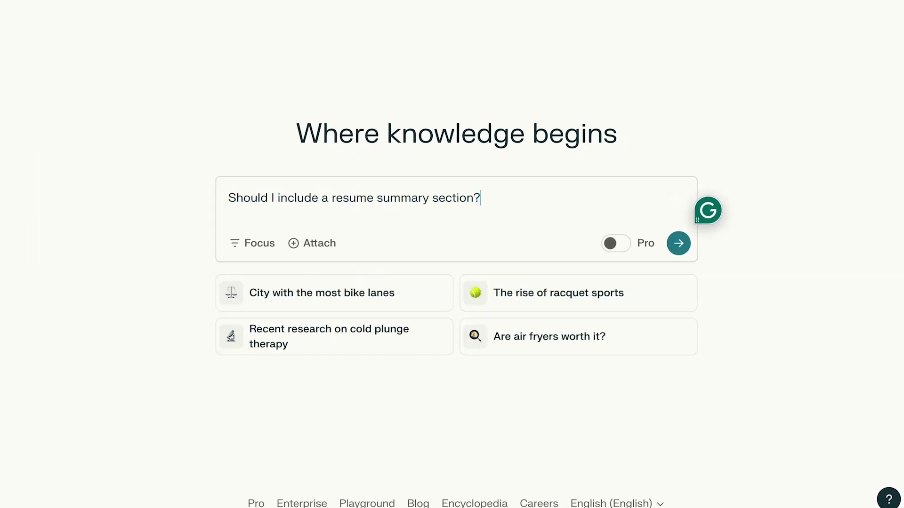
pyautogui.press('Return')
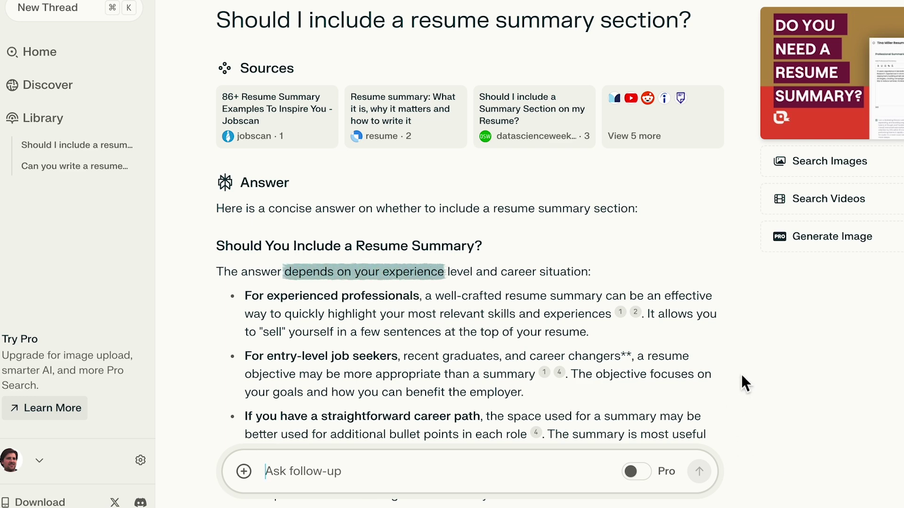
pyautogui.scroll(-3, 741, 374)
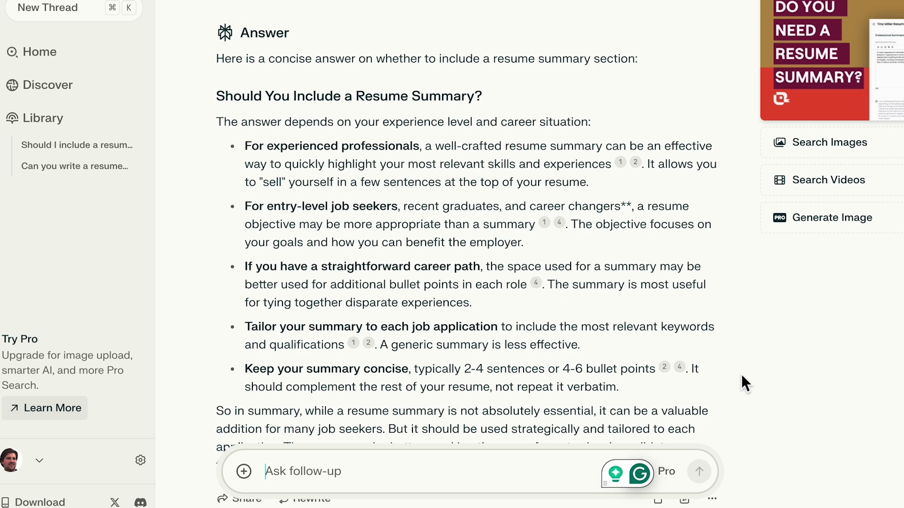
pyautogui.scroll(-4, 741, 373)
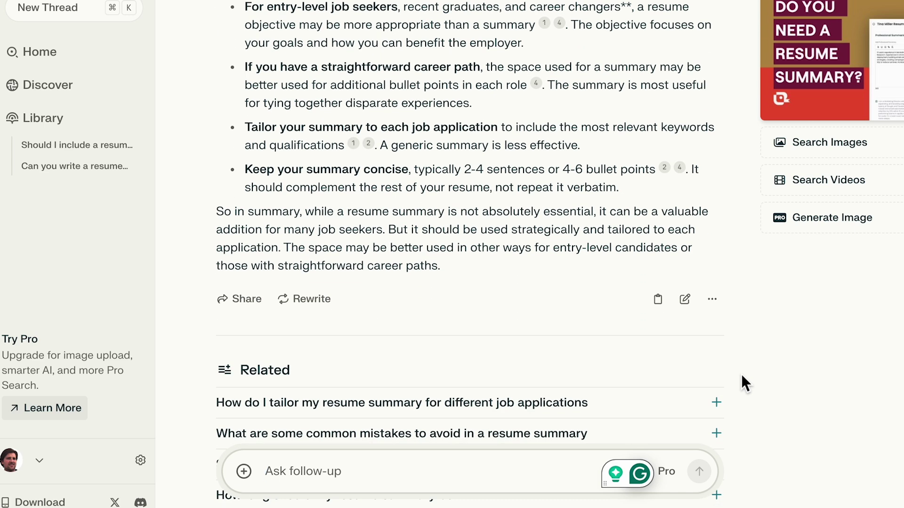
pyautogui.write('Can you explain when to include')
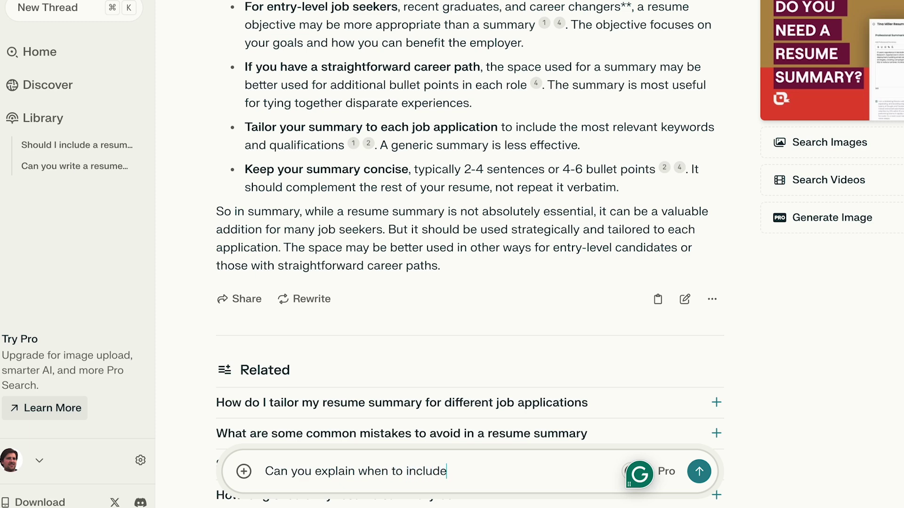
pyautogui.write(' a resume summary based on individual circumstances')
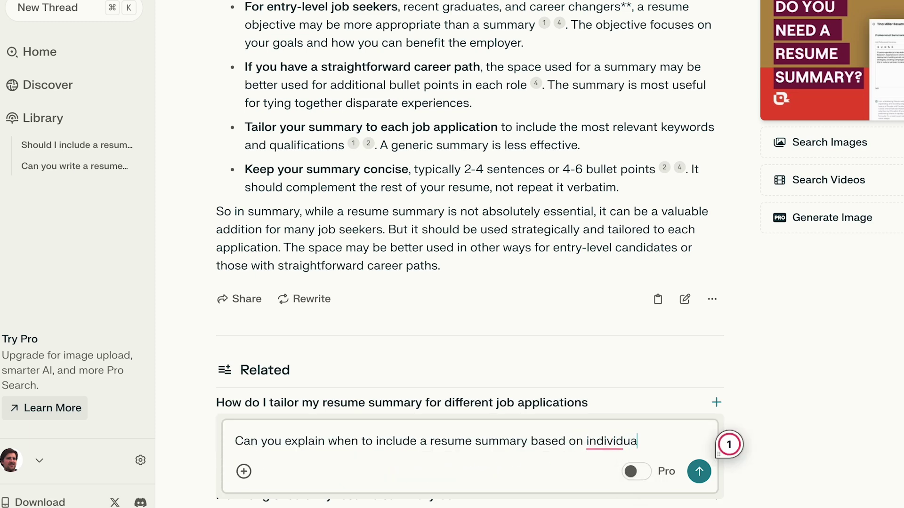
pyautogui.press('Return')
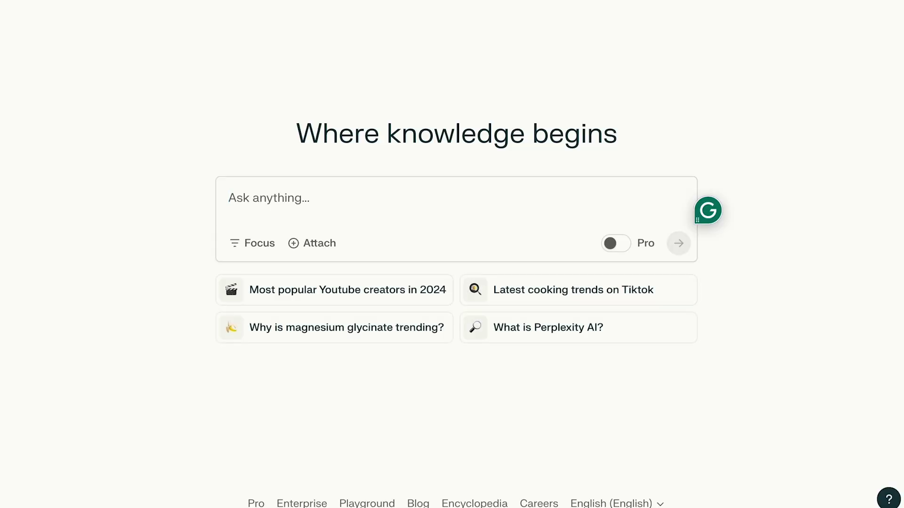
# Begin the prompt 'Can you write a resume summary…' and select the LinkedIn job description to copy.
pyautogui.click(228, 198)
pyautogui.write('Can you write a resu')
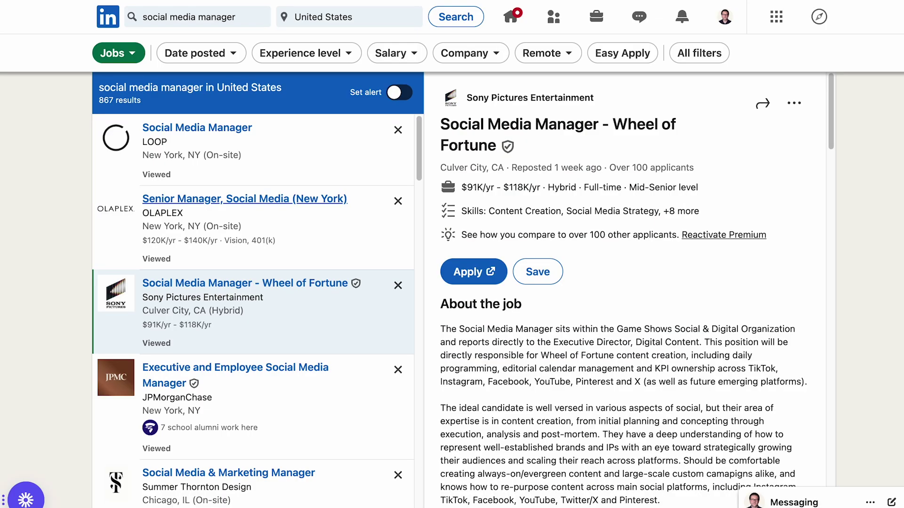
pyautogui.moveTo(442, 331); pyautogui.dragTo(727, 134)
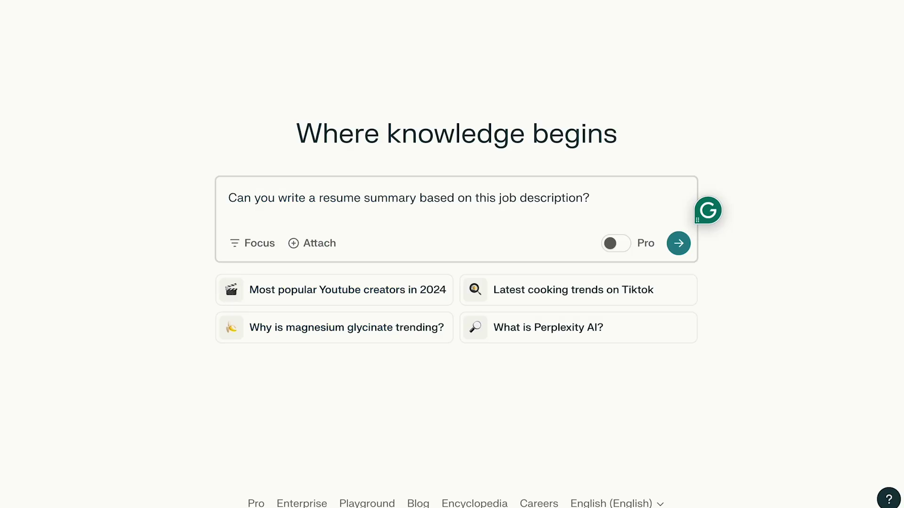
# Request a resume summary for the pasted job description, then add a metric and timeframe, under 50 words.
pyautogui.hotkey('ctrl', 'v')
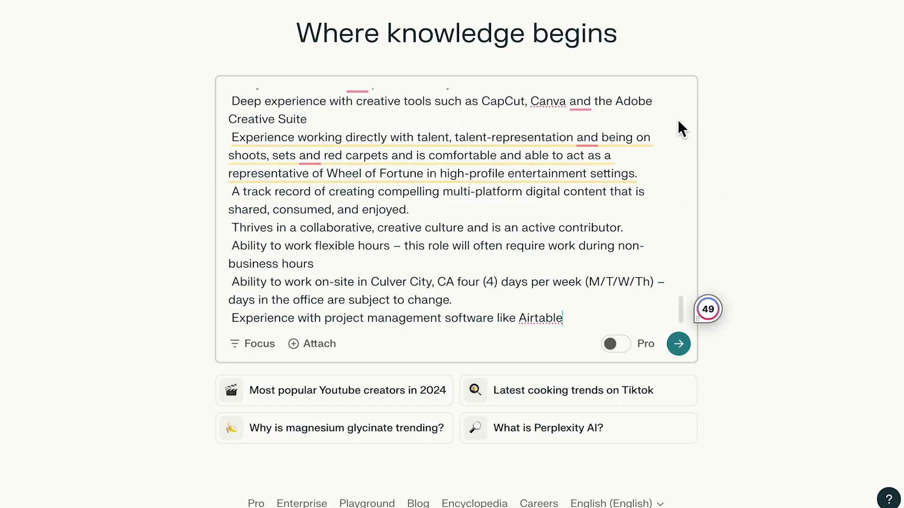
pyautogui.scroll(5, 678, 120)
pyautogui.scroll(5, 679, 121)
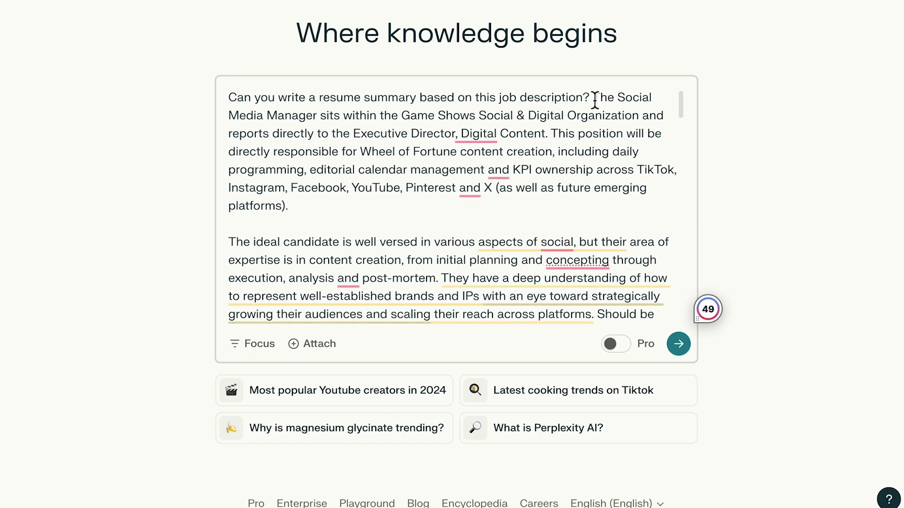
pyautogui.scroll(-10, 569, 147)
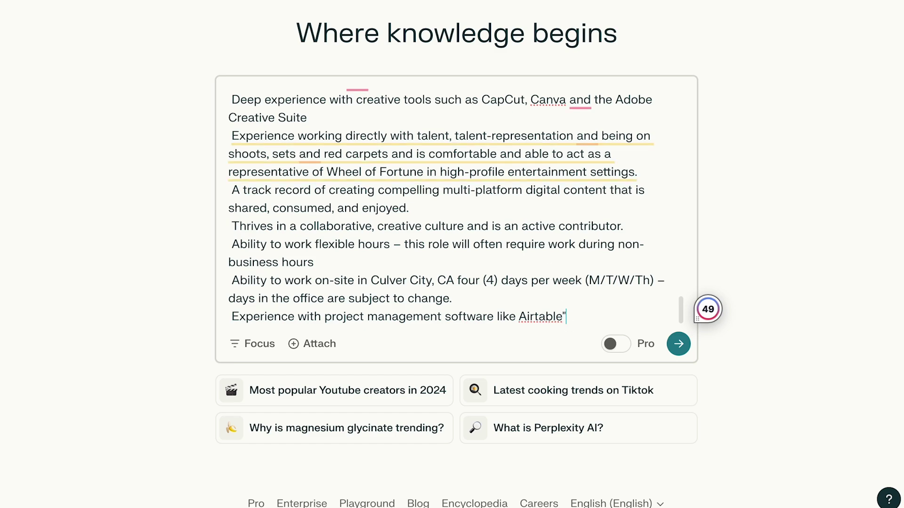
pyautogui.press('Return')
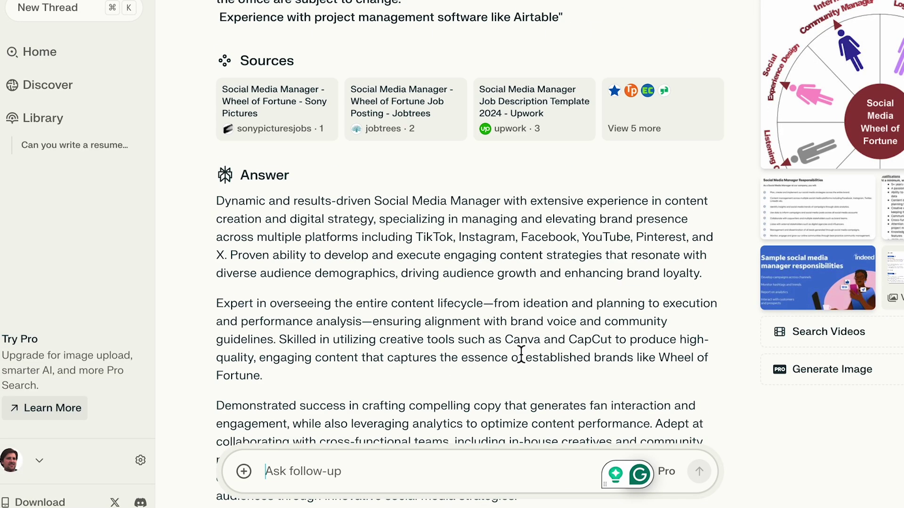
pyautogui.scroll(-8, 520, 356)
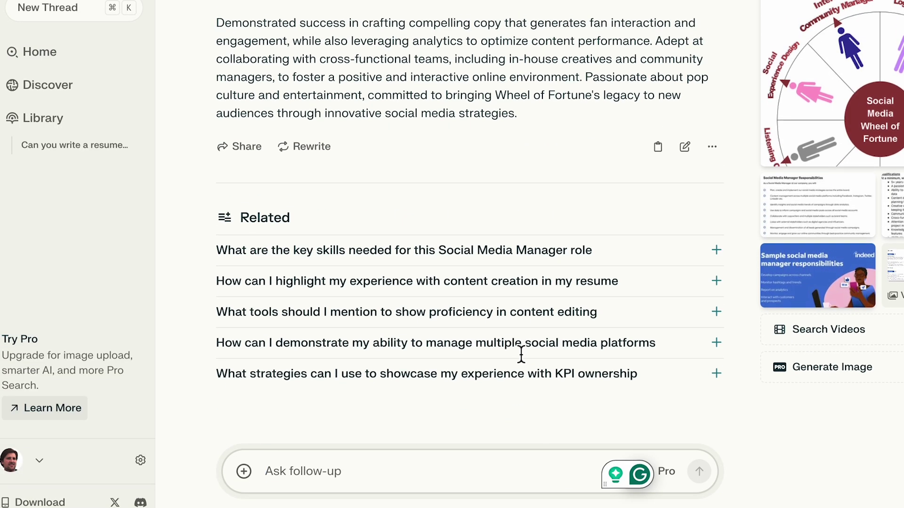
pyautogui.scroll(5, 521, 356)
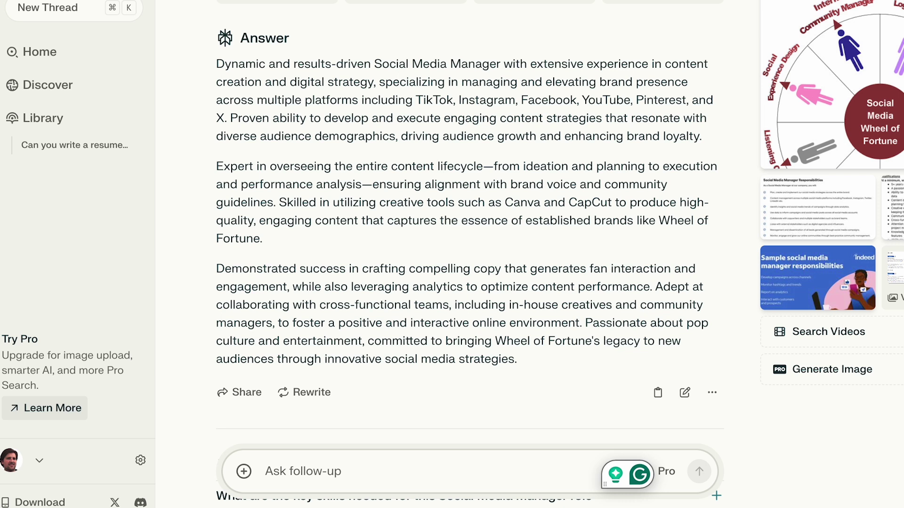
pyautogui.write('Add a metric along with')
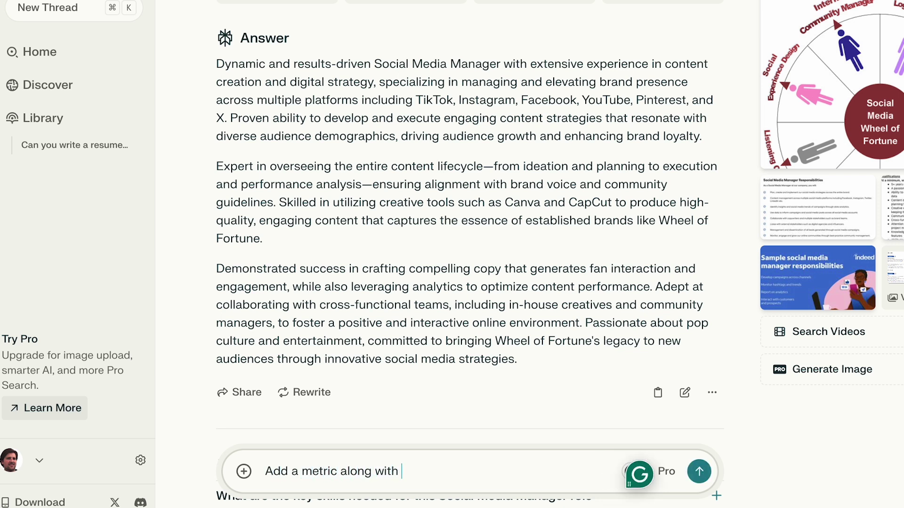
pyautogui.write(' the timeframe for context, and keep the summary under 50 words.')
pyautogui.press('Return')
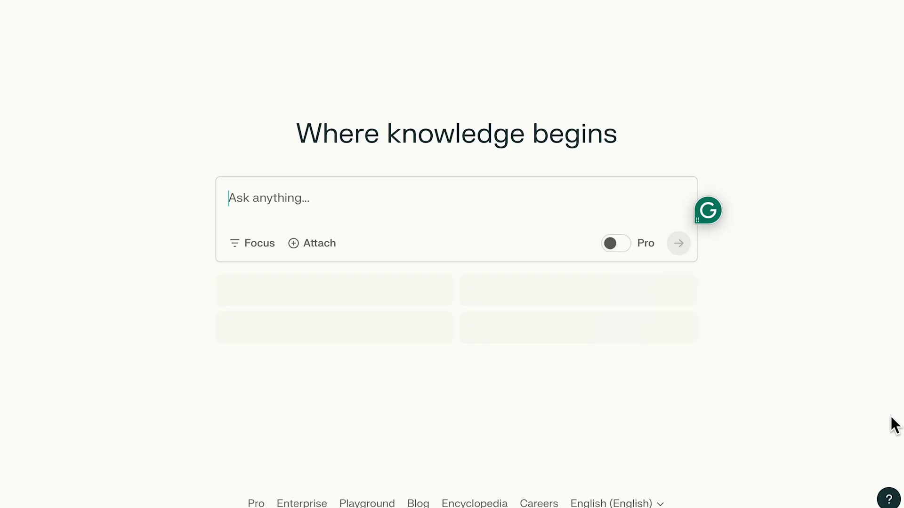
# Request a resume experience section tailored to the pasted Wheel of Fortune job description.
pyautogui.write('Can you write a re')
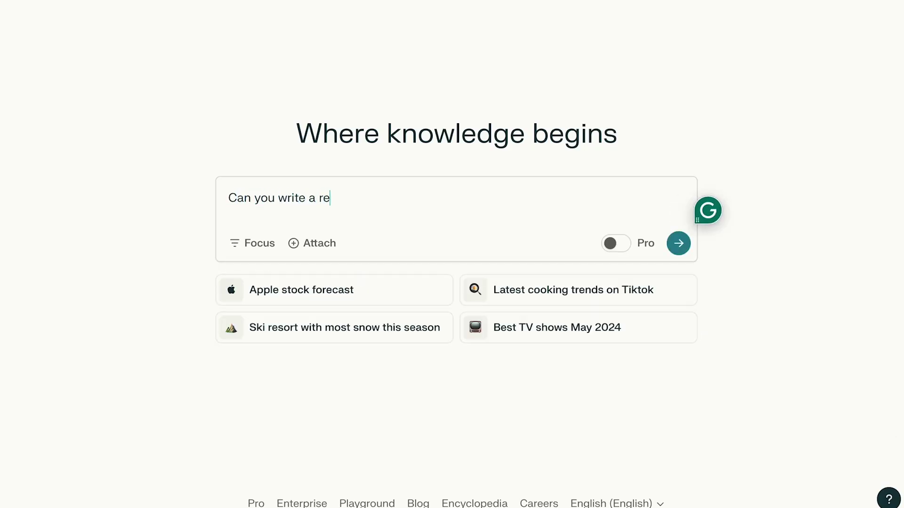
pyautogui.write('sume experience section tailored to')
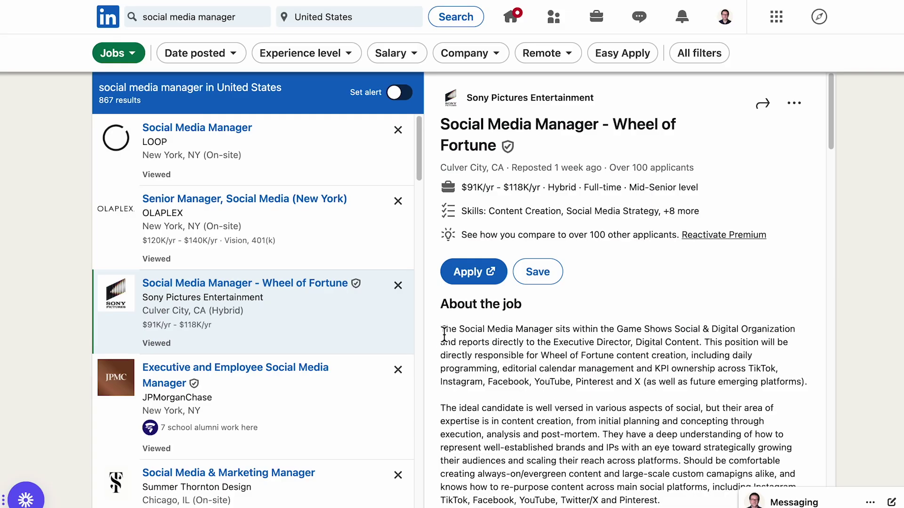
pyautogui.moveTo(444, 334); pyautogui.dragTo(724, 284)
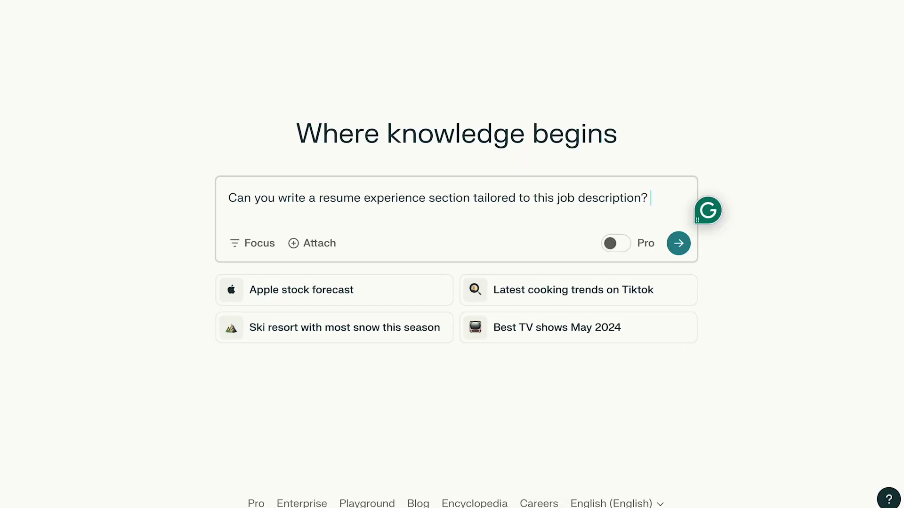
pyautogui.hotkey('ctrl', 'v')
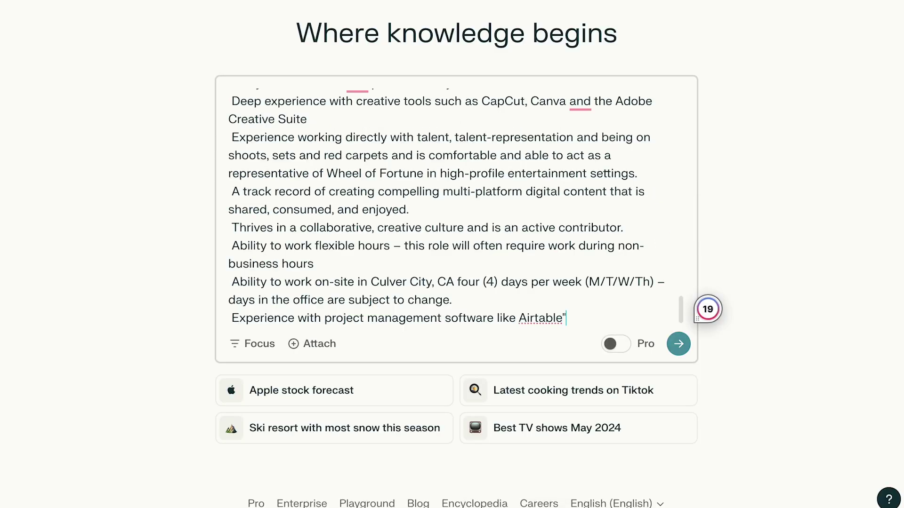
pyautogui.press('Return')
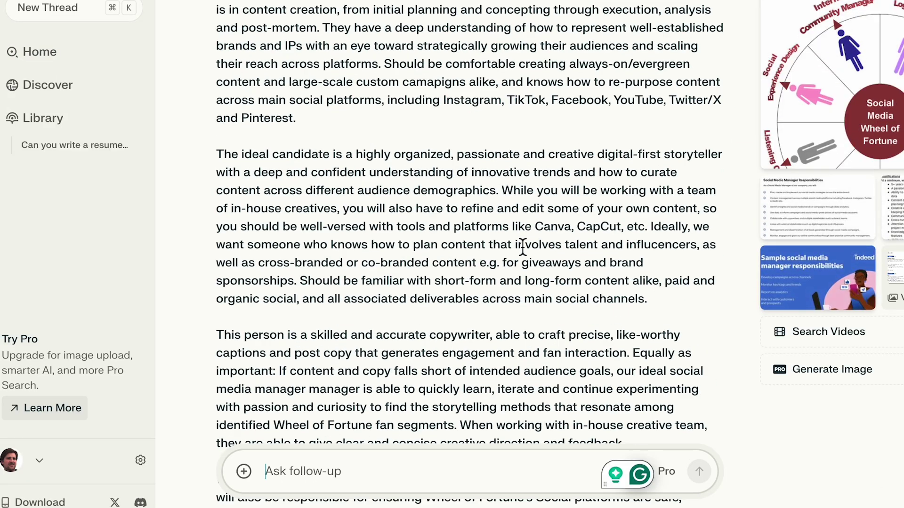
pyautogui.scroll(-20, 522, 247)
pyautogui.scroll(-8, 522, 243)
# Ask Perplexity to restructure the experience section according to the PAR method.
pyautogui.write('Can you structure it a')
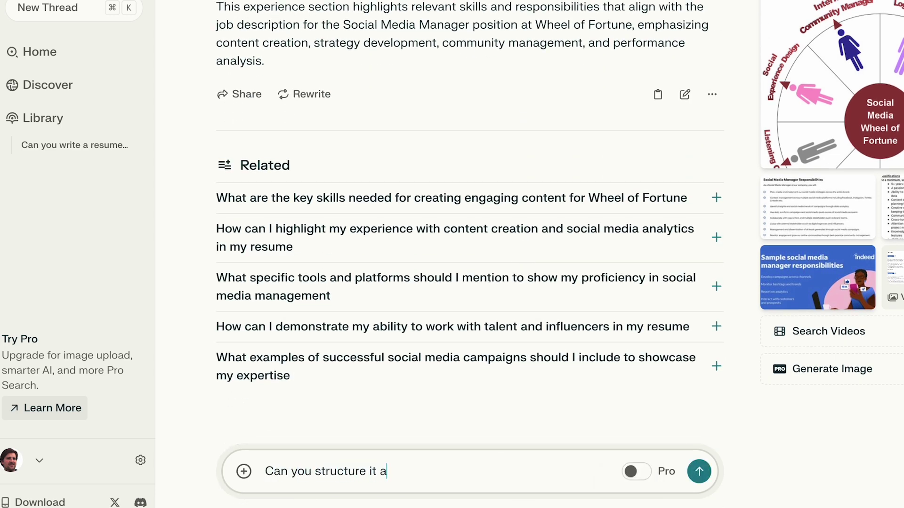
pyautogui.write('ccording to the PAR-method')
pyautogui.press('Return')
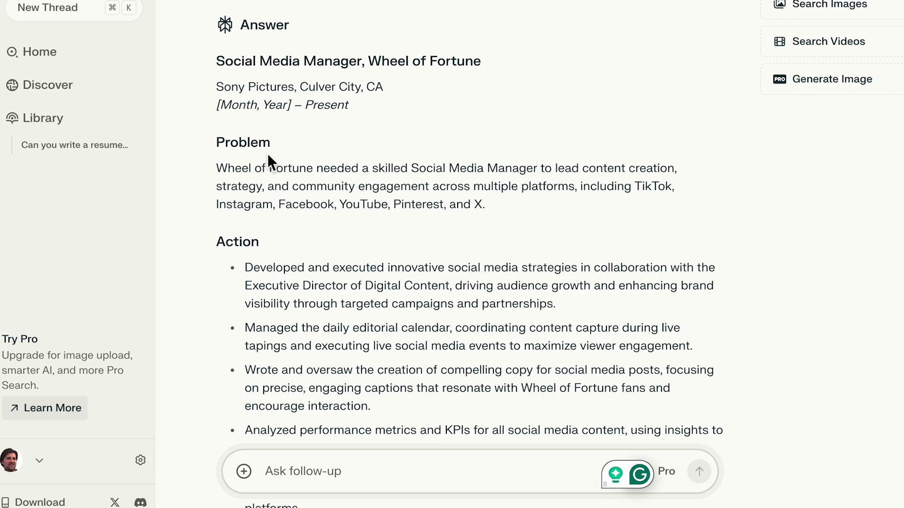
pyautogui.doubleClick(224, 144)
pyautogui.doubleClick(235, 241)
pyautogui.scroll(-10, 280, 244)
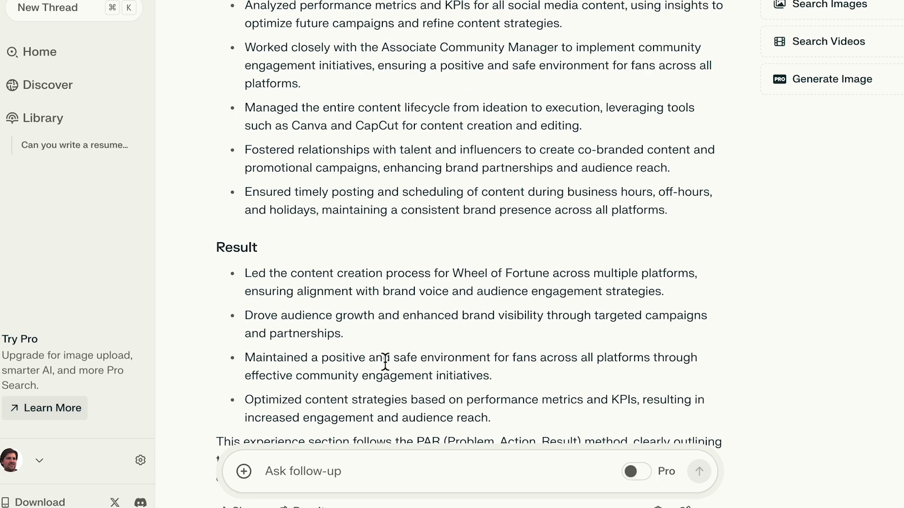
pyautogui.click(294, 150)
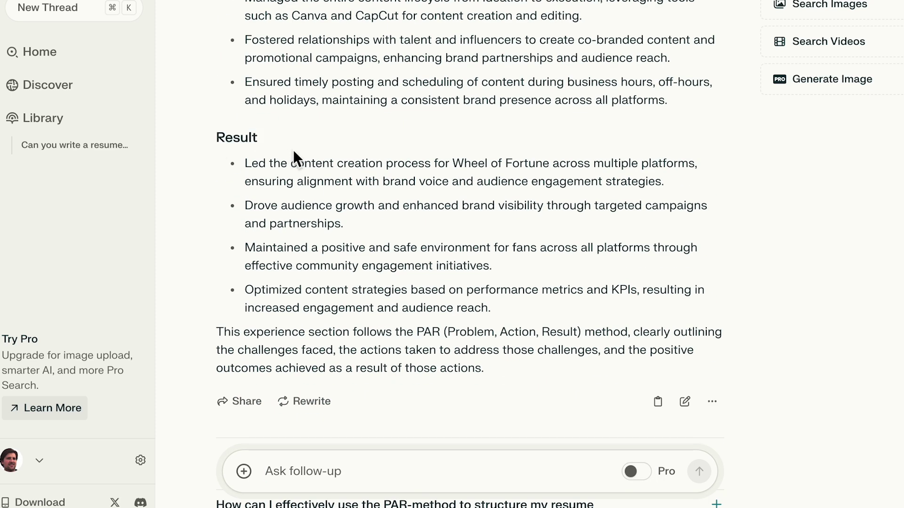
# Ask for metrics and a clear timeframe to be included for context.
pyautogui.click(281, 473)
pyautogui.write('Include metrics and a')
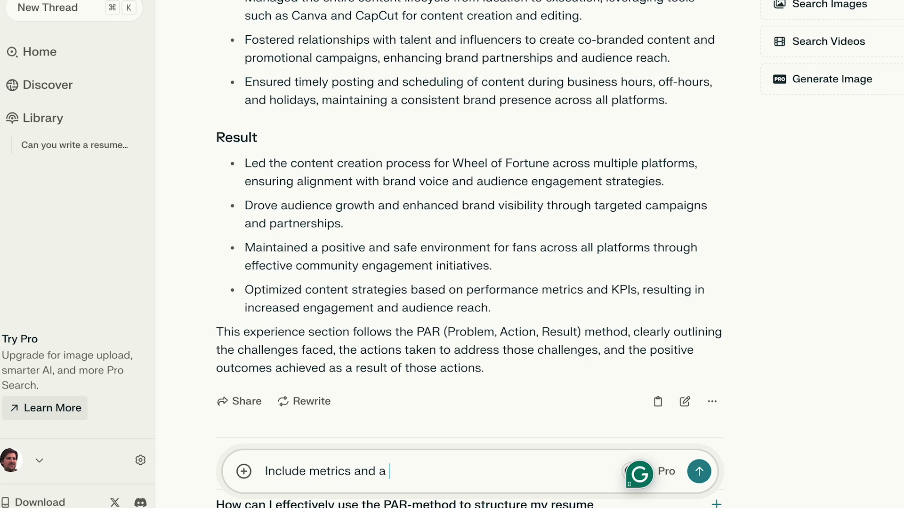
pyautogui.write(' clear timeframe to provide context')
pyautogui.press('Return')
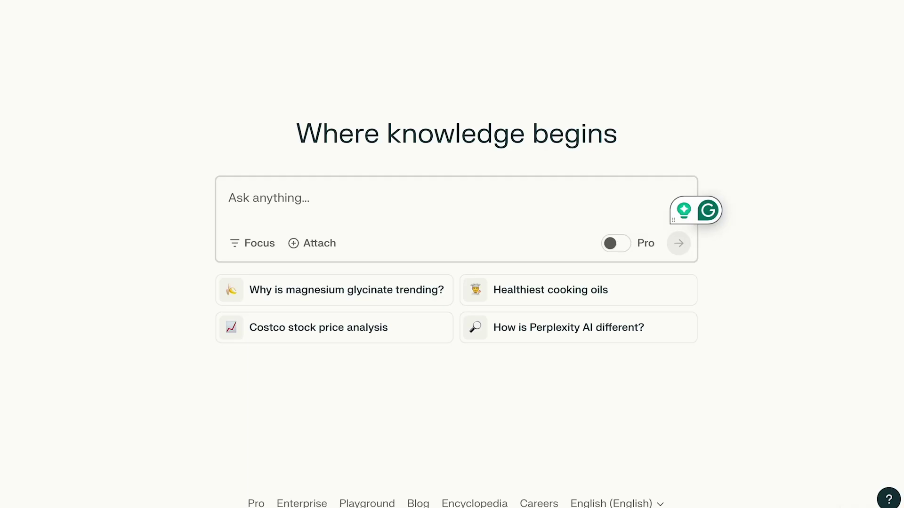
# Request a resume education section tailored to the job description and review the answer.
pyautogui.write('Can you write a resume ed')
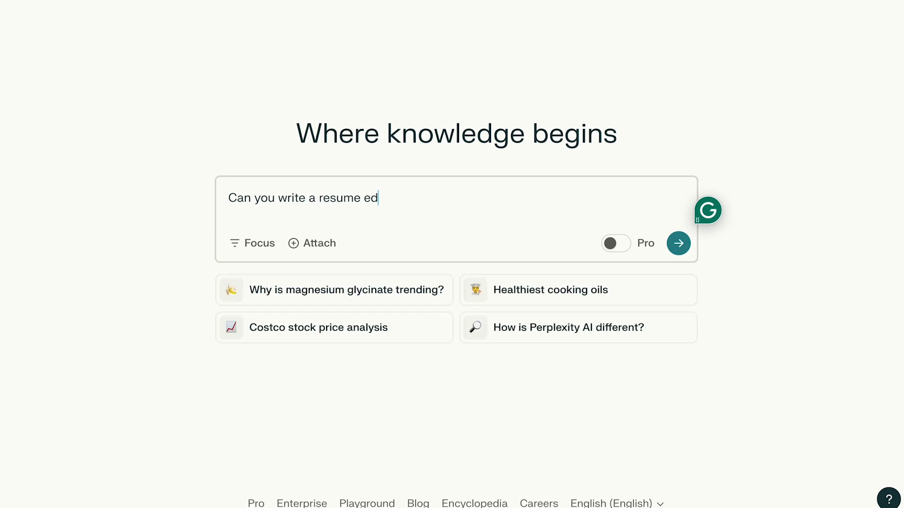
pyautogui.write('ucation section tailored to this job description')
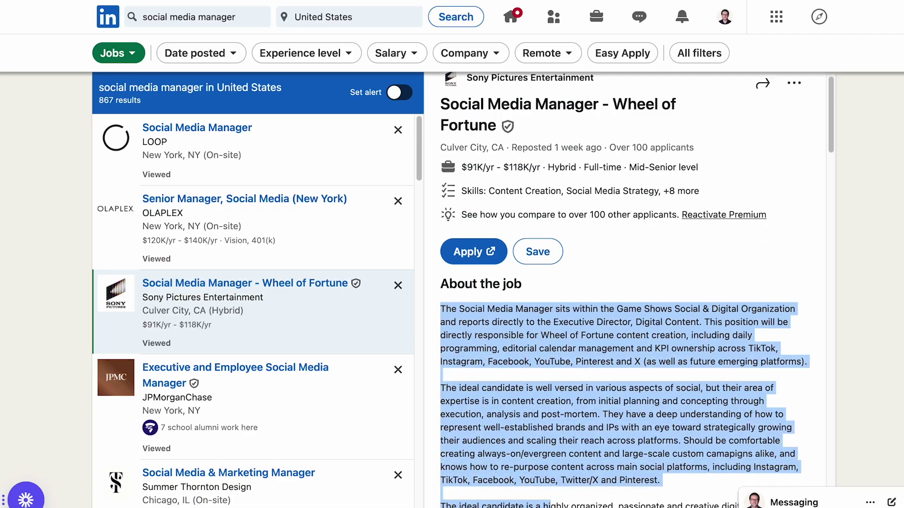
pyautogui.scroll(-15, 626, 310)
pyautogui.moveTo(612, 507); pyautogui.dragTo(725, 135)
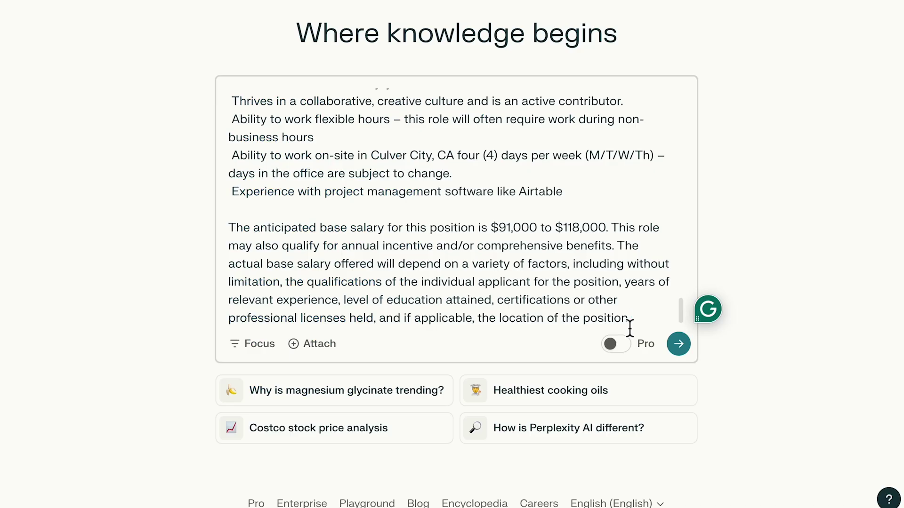
pyautogui.press('Return')
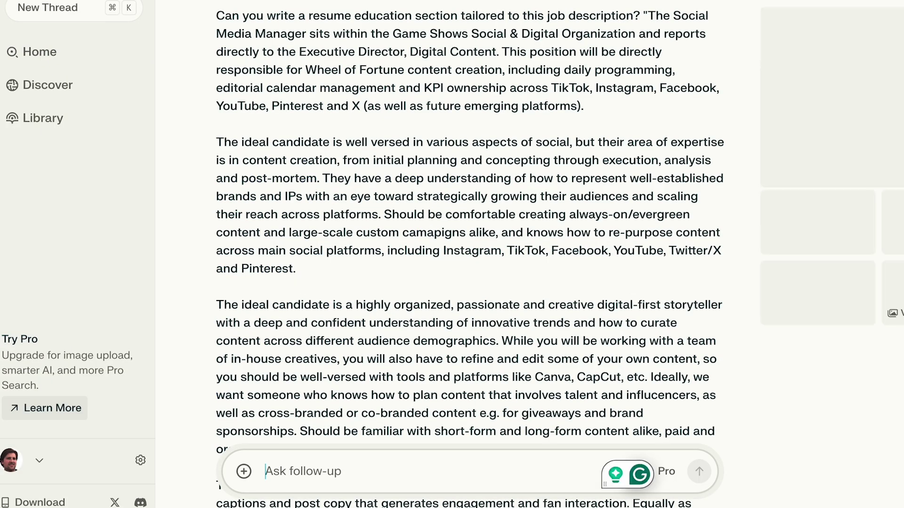
pyautogui.scroll(-15, 585, 255)
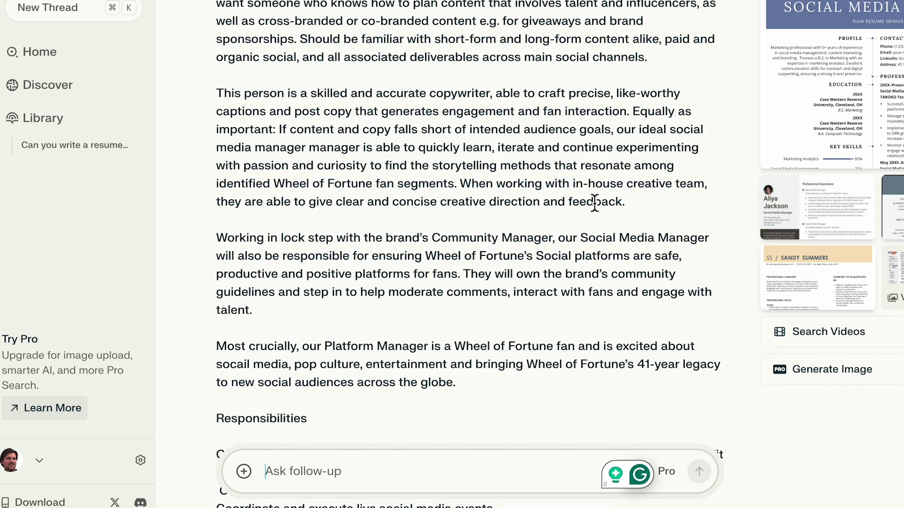
pyautogui.scroll(4, 594, 199)
pyautogui.scroll(3, 595, 200)
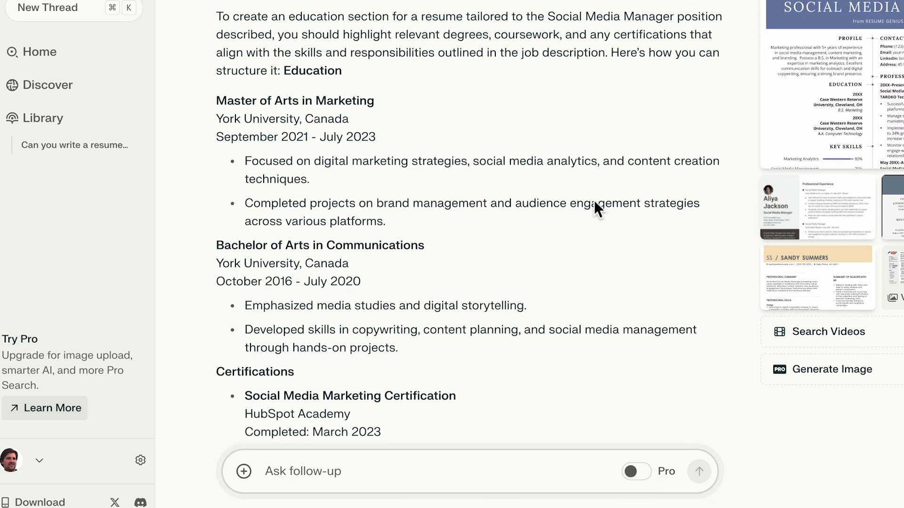
pyautogui.scroll(-15, 514, 261)
pyautogui.scroll(5, 518, 263)
# Match the education to a bachelor's degree in International Business, kept under 50 words.
pyautogui.write('Match it to m')
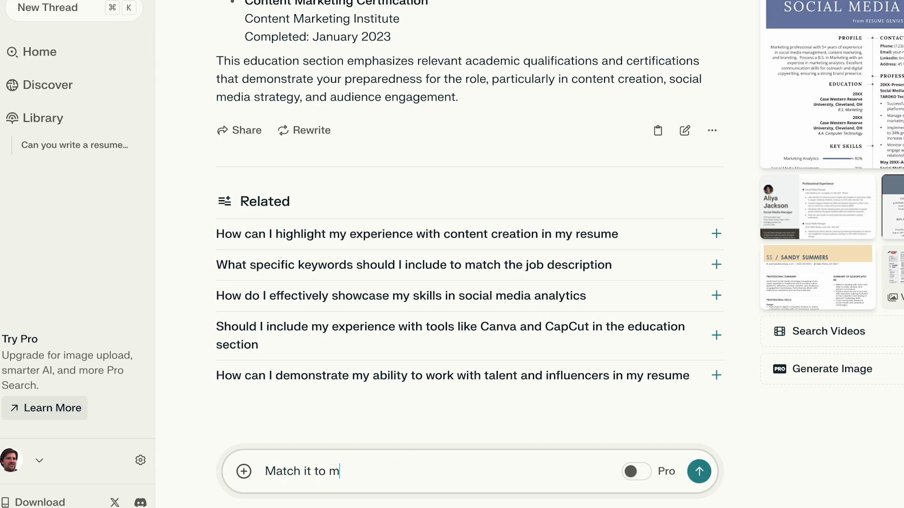
pyautogui.write("y bachelor's degree in International Business")
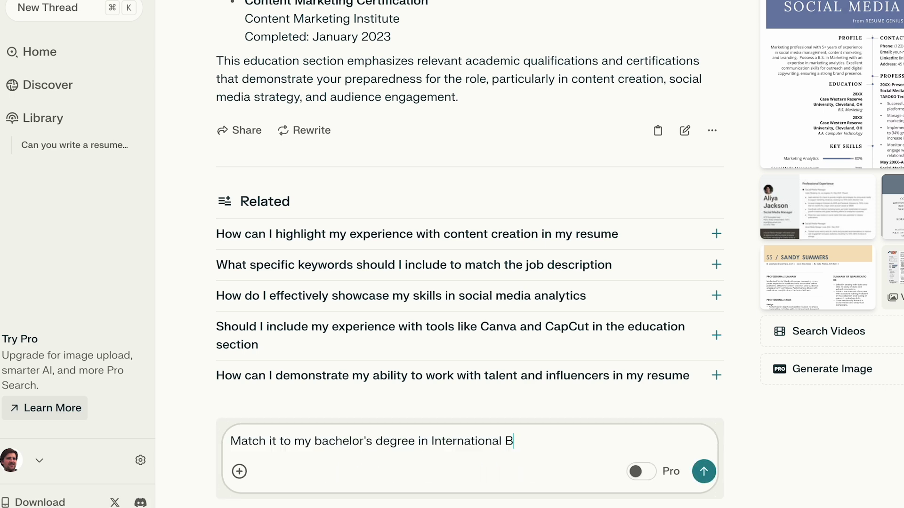
pyautogui.press('Return')
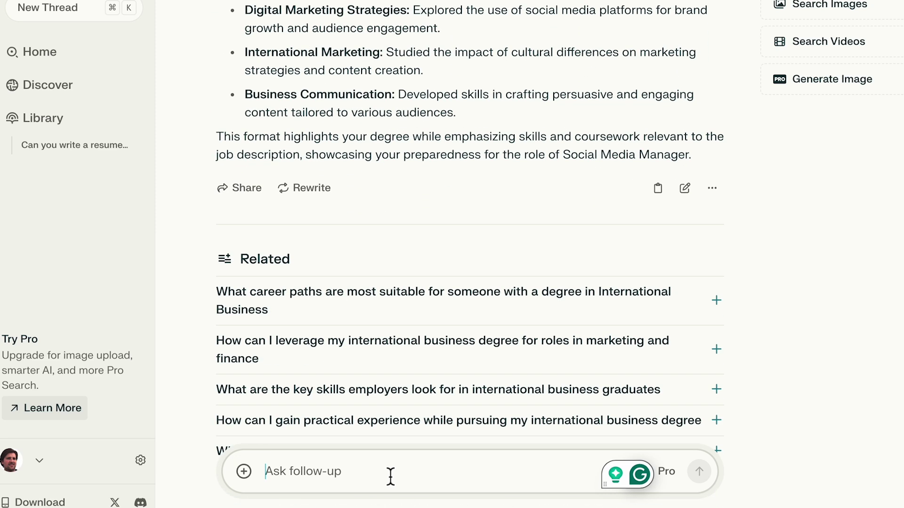
pyautogui.write('Keep it under')
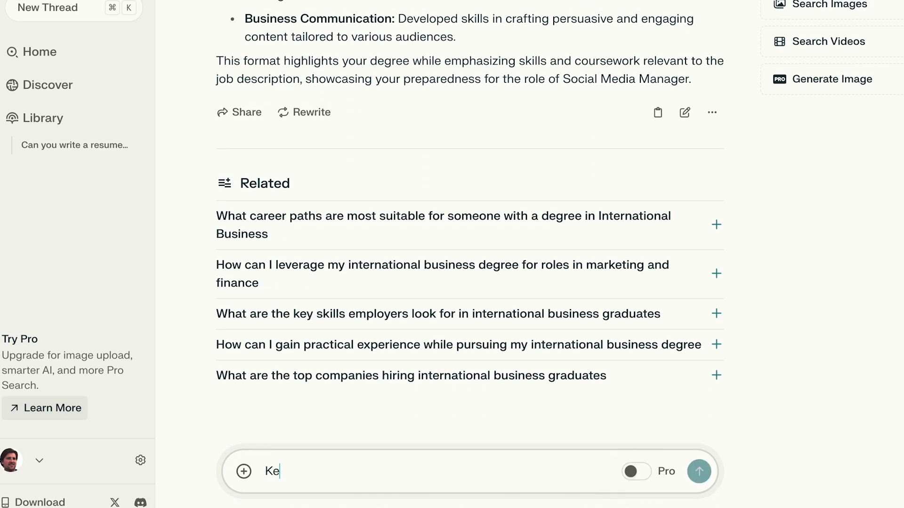
pyautogui.write(' 50 words')
pyautogui.press('Return')
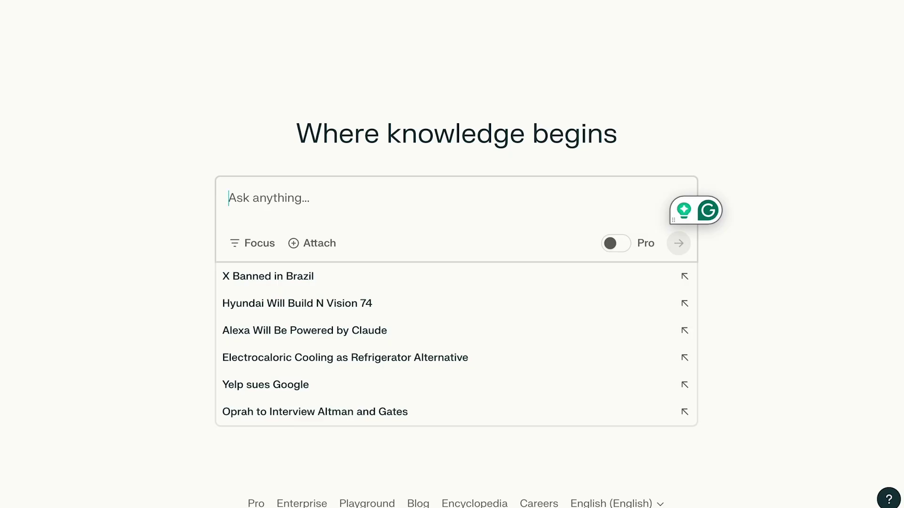
# Ask Perplexity to write a resume skills section from the Wheel of Fortune Social Media Manager job description.
pyautogui.write('Can you make a')
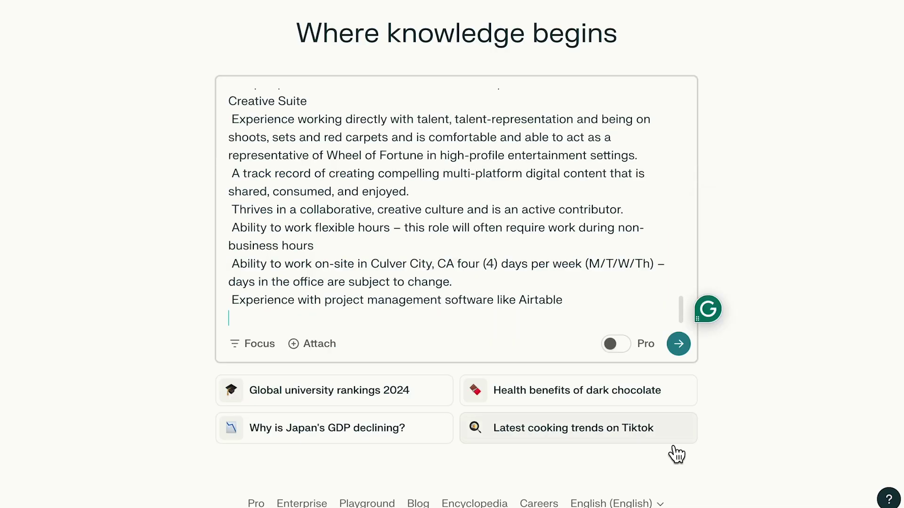
pyautogui.press('Return')
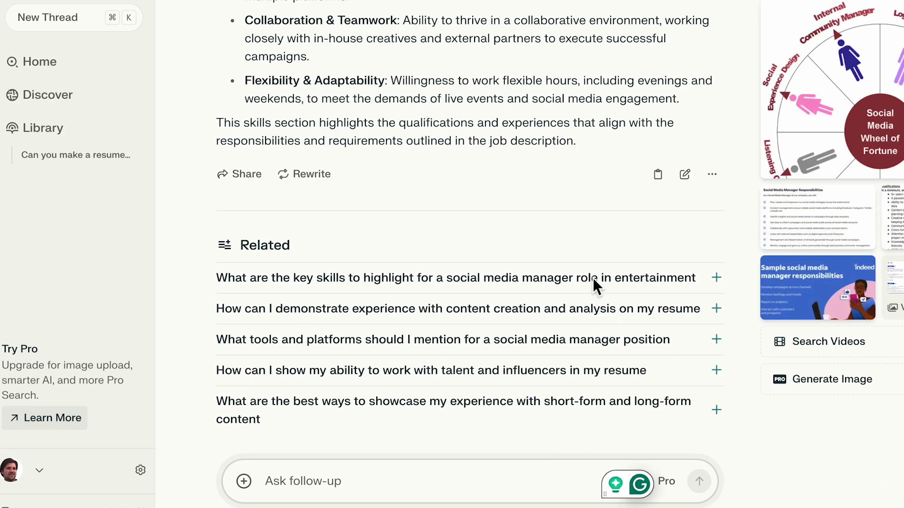
pyautogui.scroll(10, 592, 278)
pyautogui.scroll(-3, 593, 277)
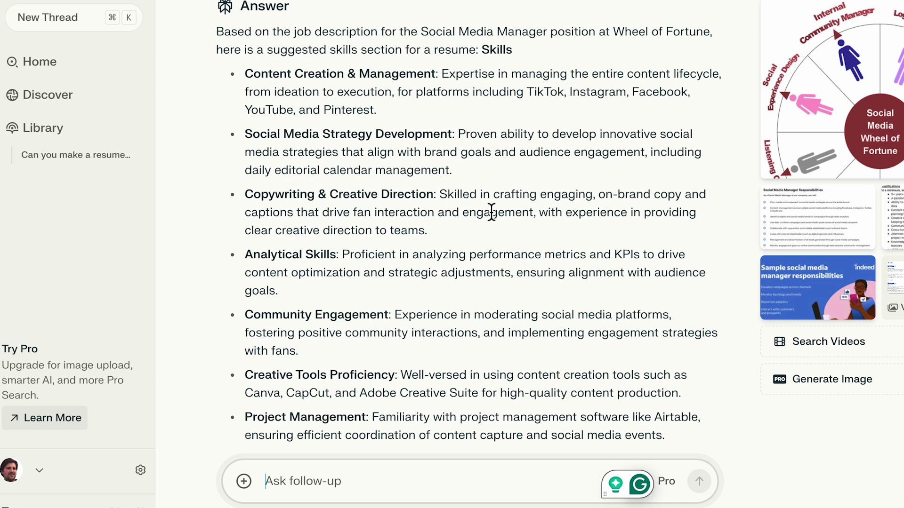
# Review the skill bullets, highlighting Copywriting & Creative Direction, Canva and Airtable, then start the next question.
pyautogui.moveTo(244, 200); pyautogui.dragTo(442, 248)
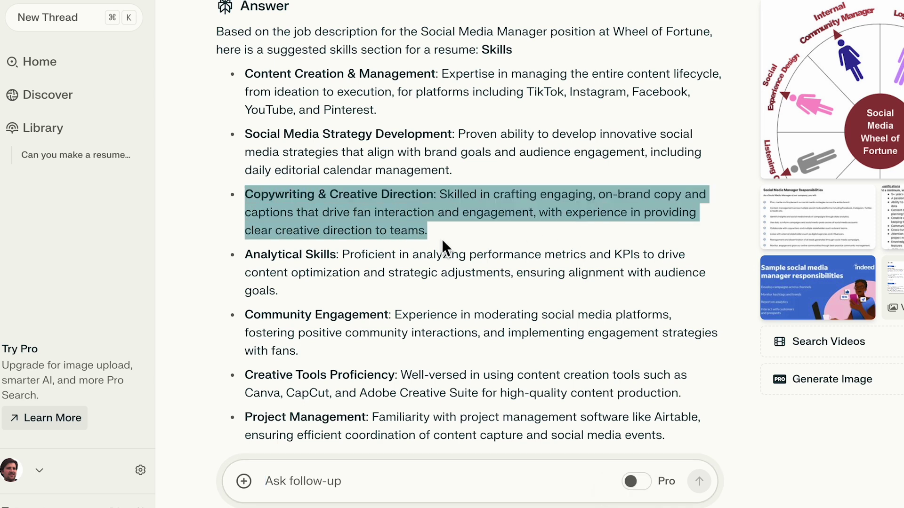
pyautogui.click(442, 247)
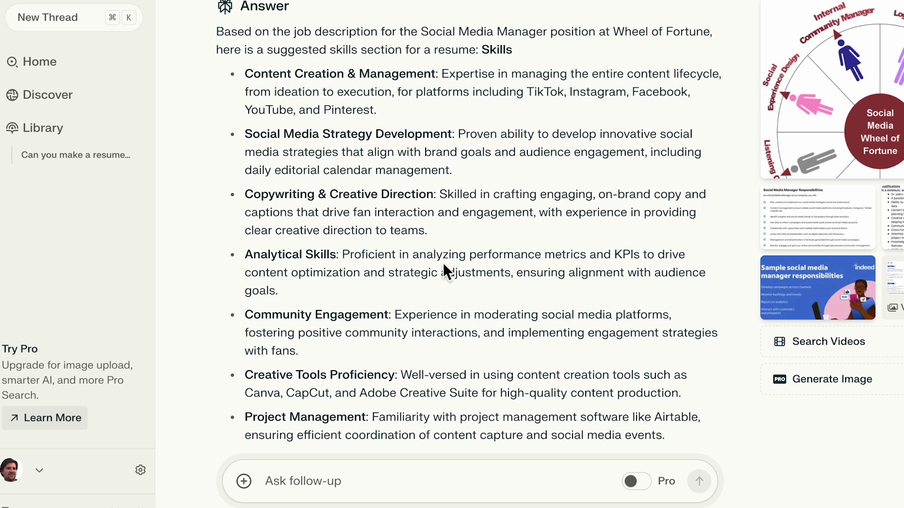
pyautogui.scroll(-5, 442, 262)
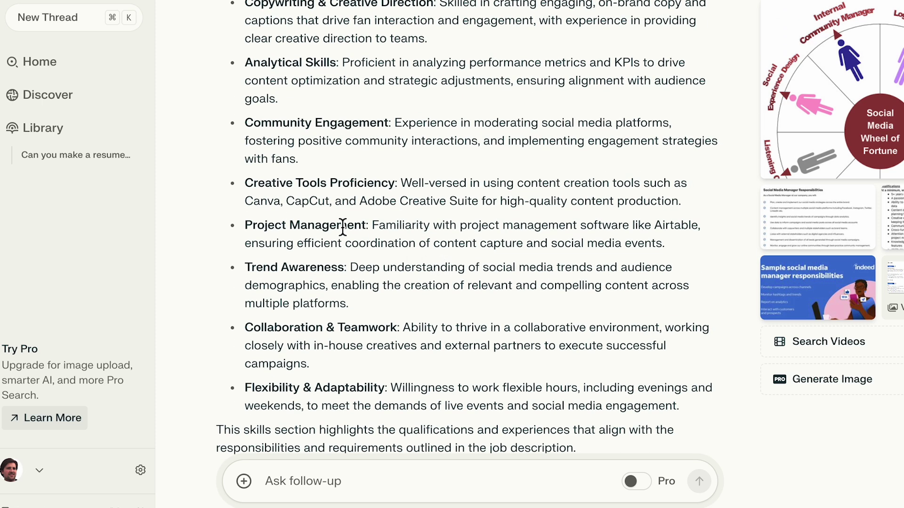
pyautogui.moveTo(247, 207); pyautogui.dragTo(480, 203)
pyautogui.click(479, 206)
pyautogui.moveTo(658, 225); pyautogui.dragTo(693, 229)
pyautogui.click(701, 230)
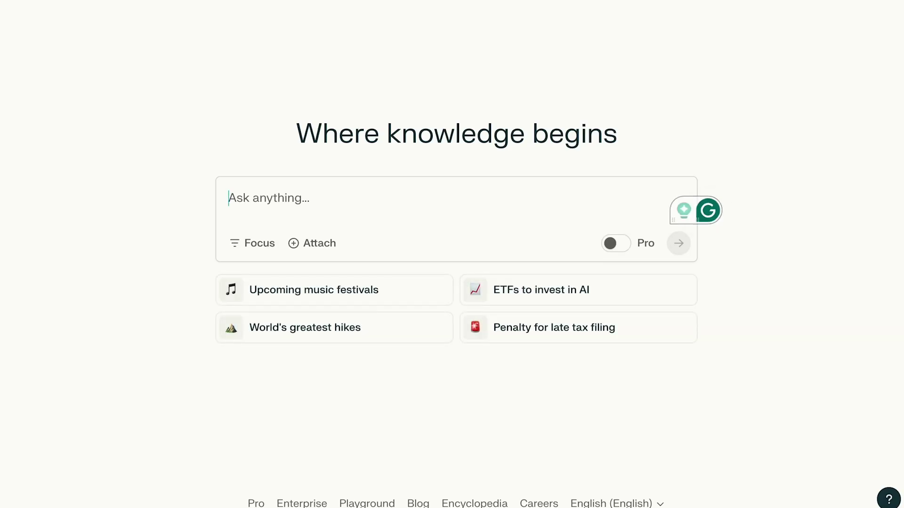
pyautogui.write('Can you make')
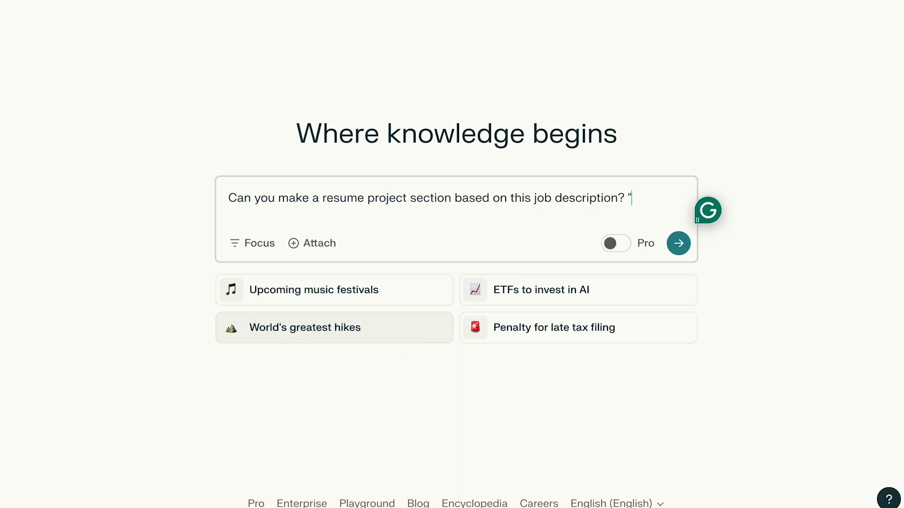
# Paste the job description and submit the request for a tailored projects section.
pyautogui.press('super+v')
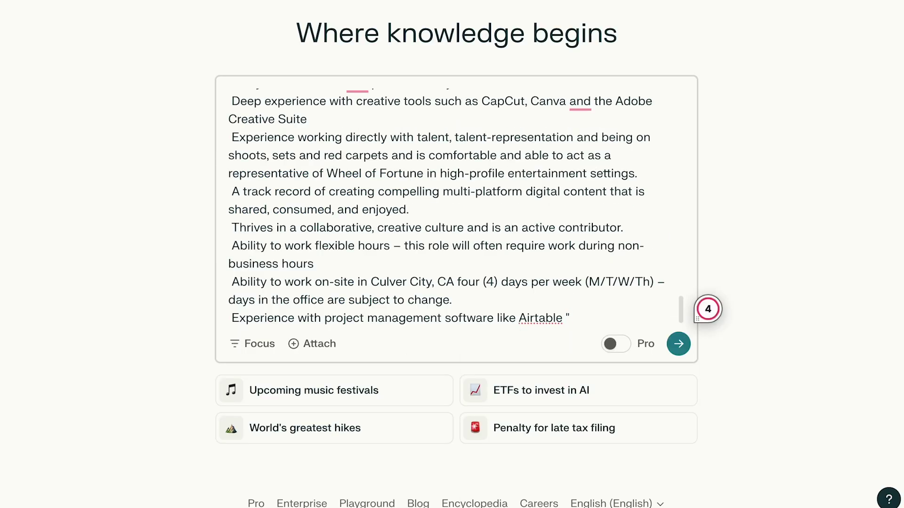
pyautogui.press('Return')
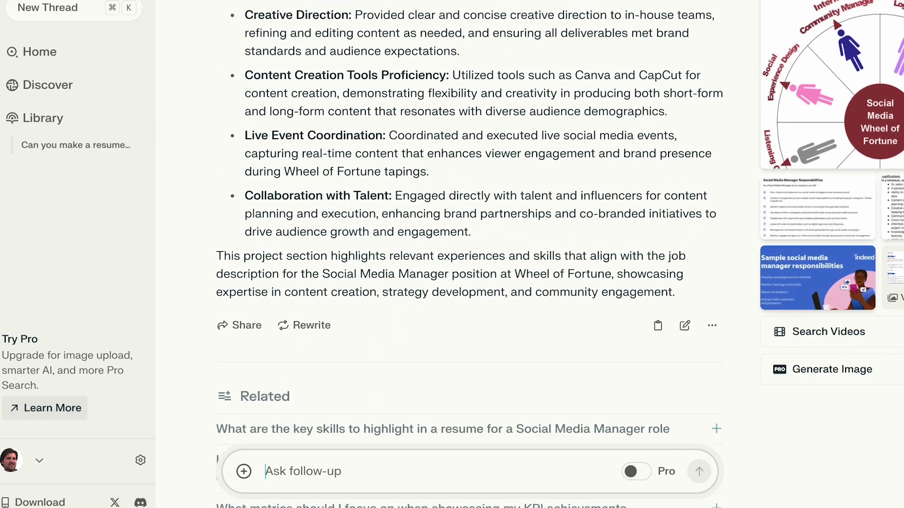
pyautogui.scroll(9, 470, 252)
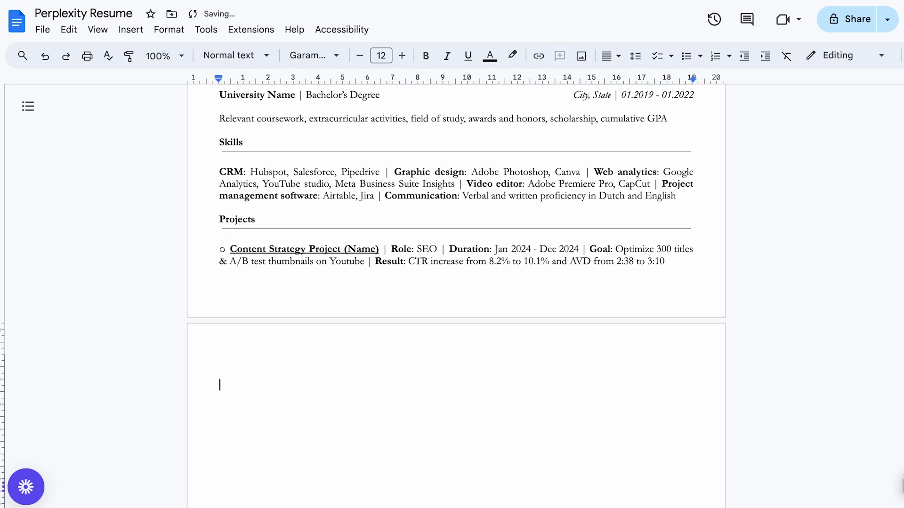
# Delete the empty paragraph causing the resume's blank second page, and type the resume file-type question.
pyautogui.press('BackSpace')
pyautogui.scroll(-5, 900, 499)
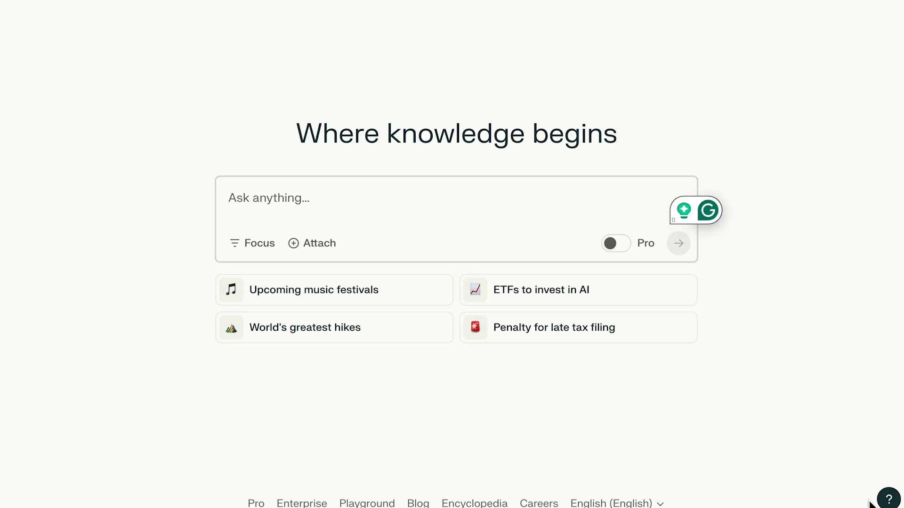
pyautogui.write('What is the best resume file ')
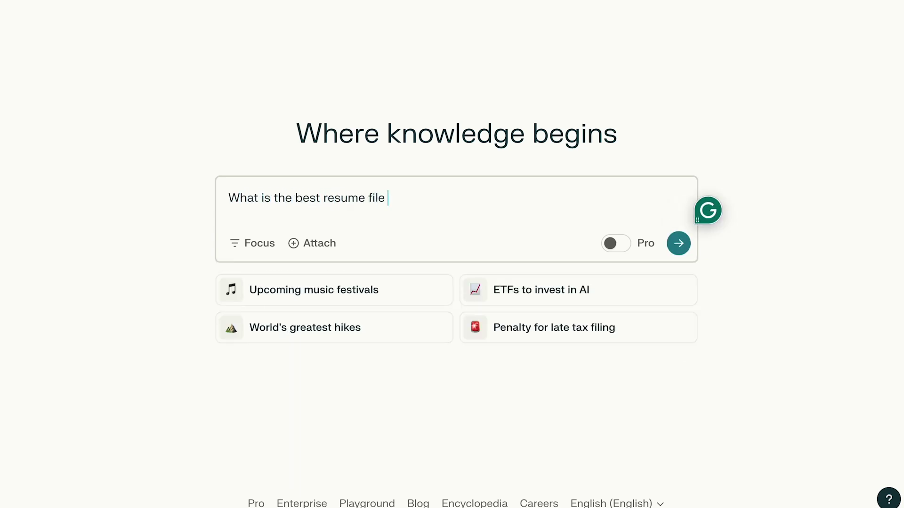
pyautogui.write('type to send to recruiters?')
# Submit the file-type question, note the answer recommending PDF, then select the Docs title to replace it.
pyautogui.press('Return')
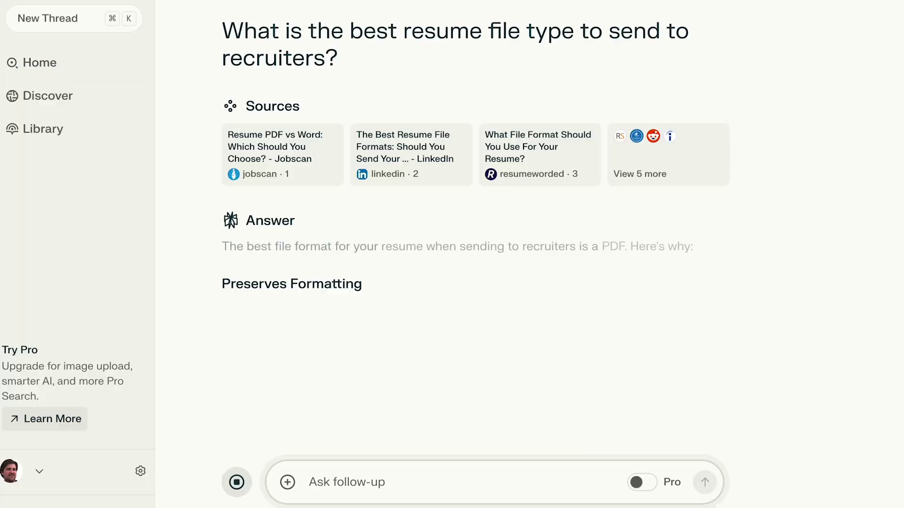
pyautogui.scroll(-2, 469, 257)
pyautogui.moveTo(216, 39); pyautogui.dragTo(623, 39)
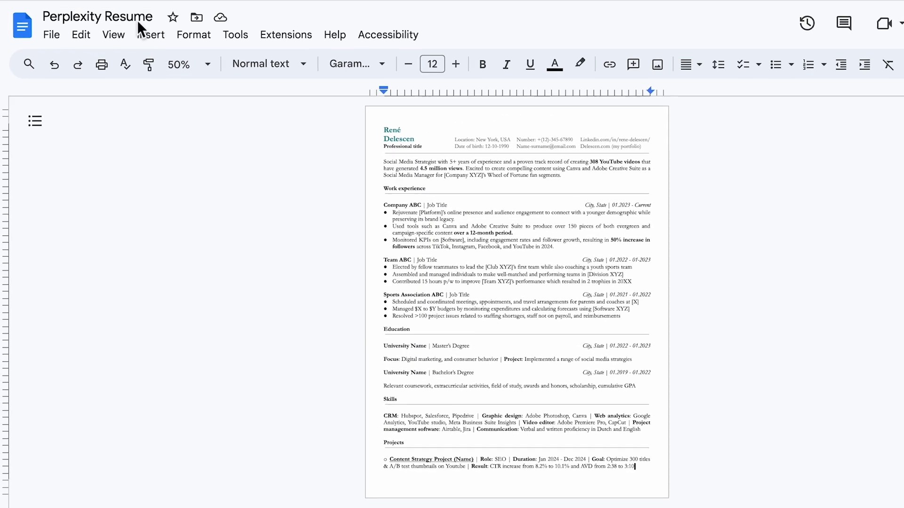
pyautogui.click(141, 18)
pyautogui.hotkey('ctrl', 'a')
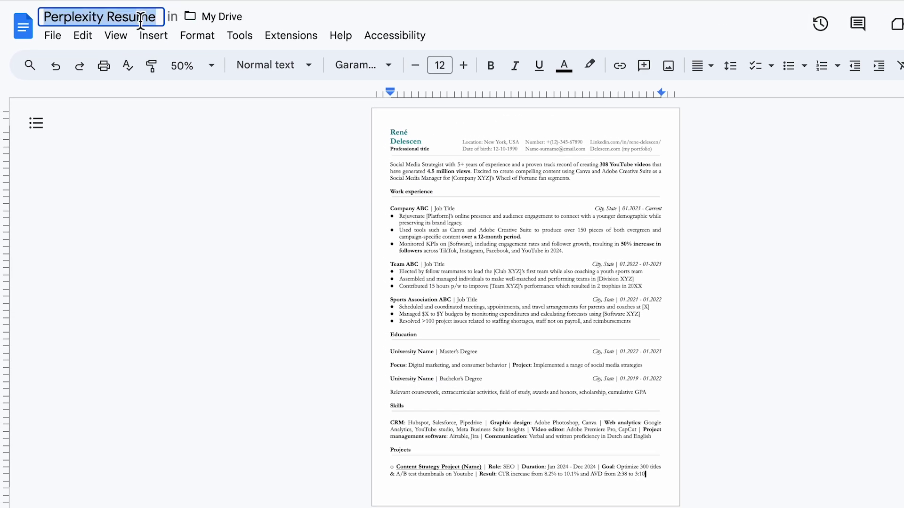
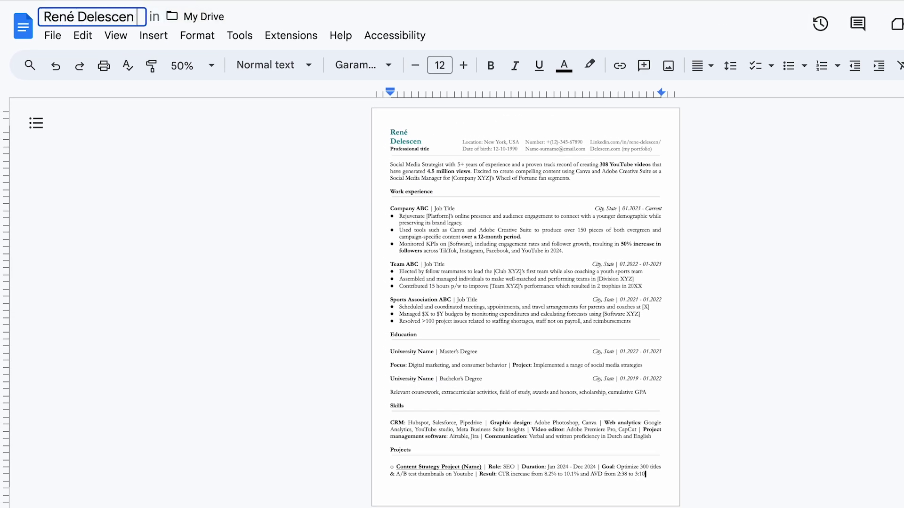
# Title the document with the candidate's name plus 'Resume' and export it via File > Download as PDF (.pdf).
pyautogui.write(' Resume')
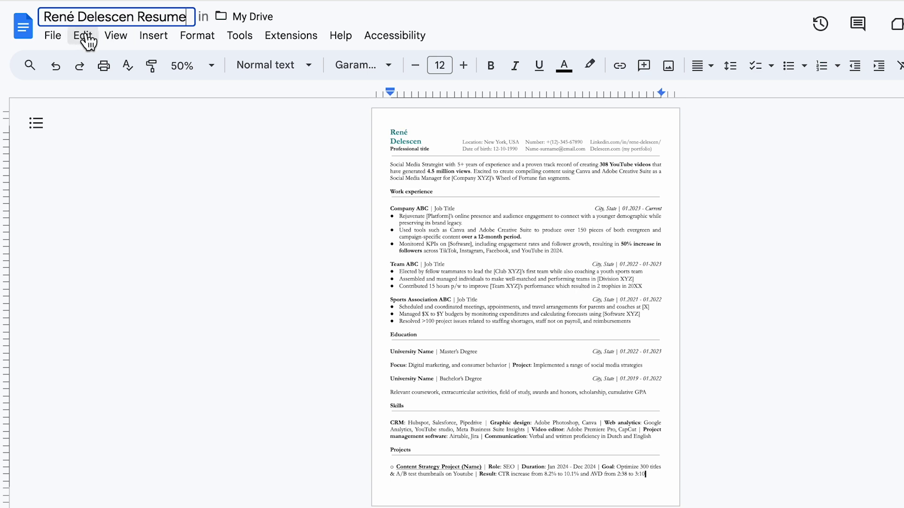
pyautogui.click(61, 40)
pyautogui.moveTo(265, 204)
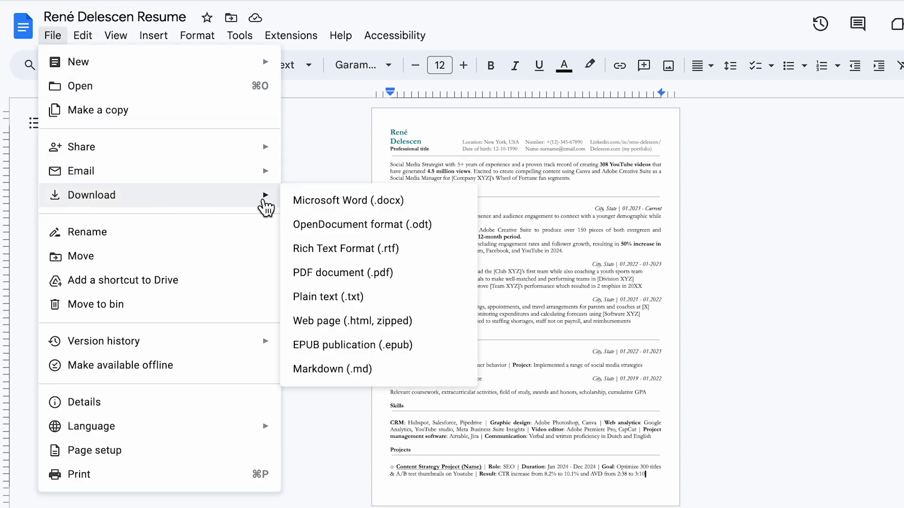
pyautogui.click(329, 278)
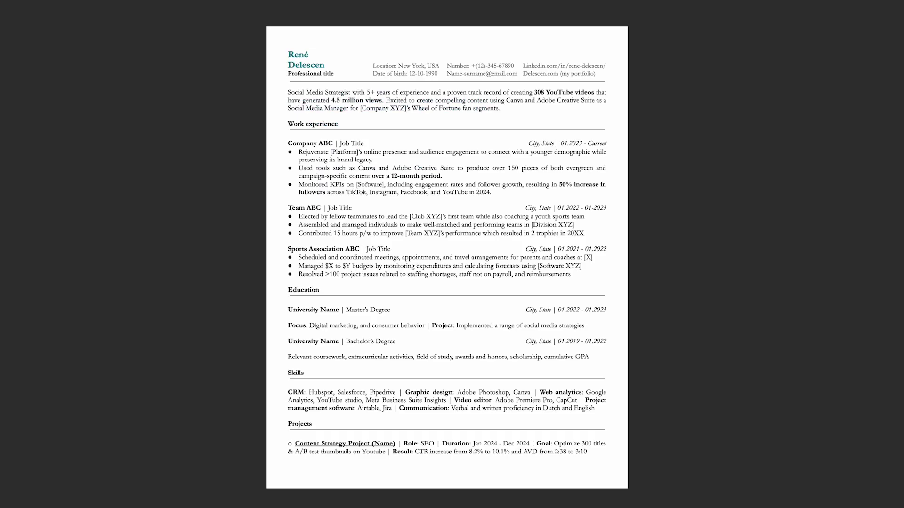